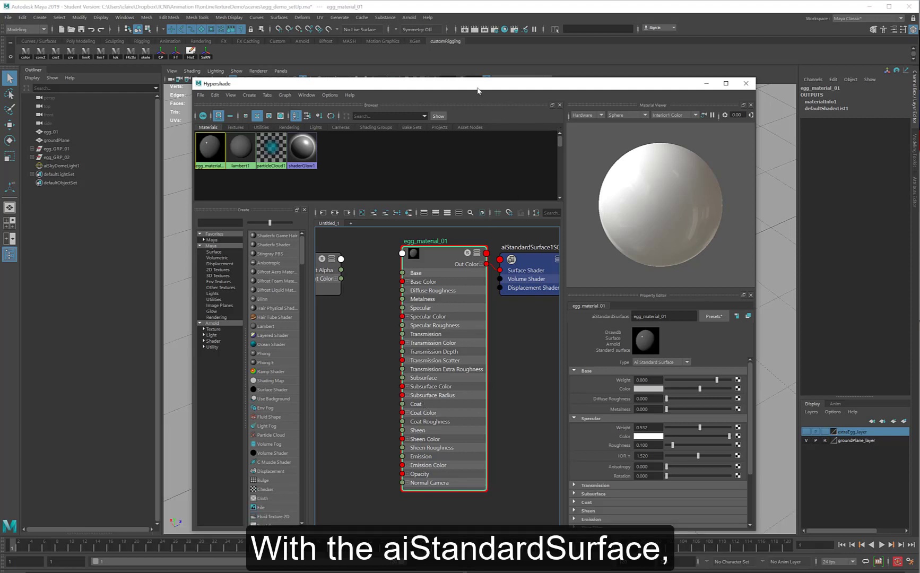
- Open an Arnold RenderView render of the egg and arrange it beside the Hypershade window
left_click_drag(477, 90, 616, 88)
left_click(413, 18)
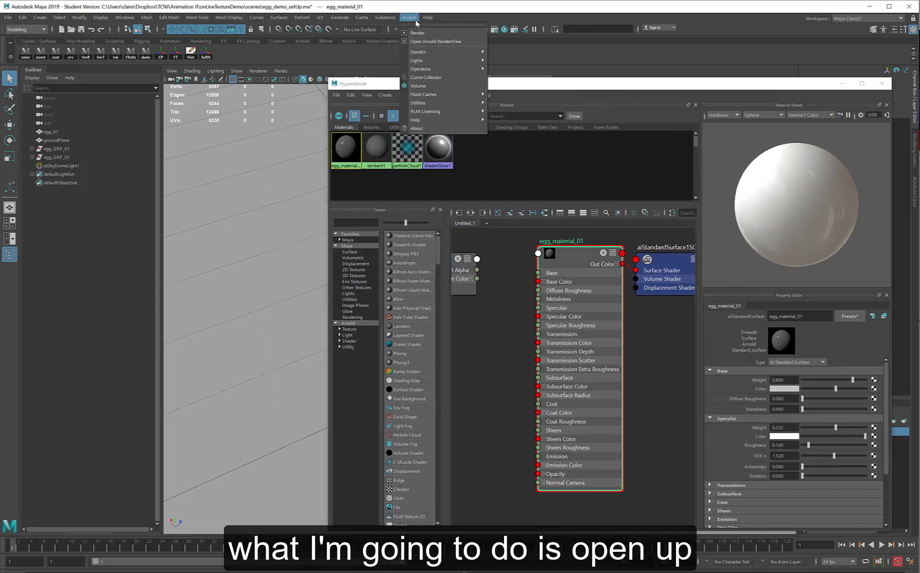
left_click(417, 33)
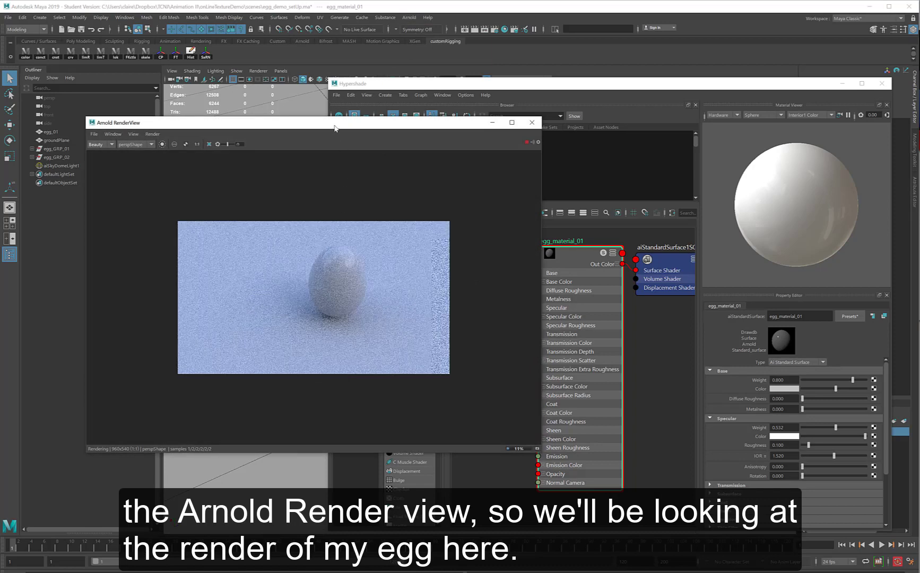
left_click_drag(334, 128, 226, 91)
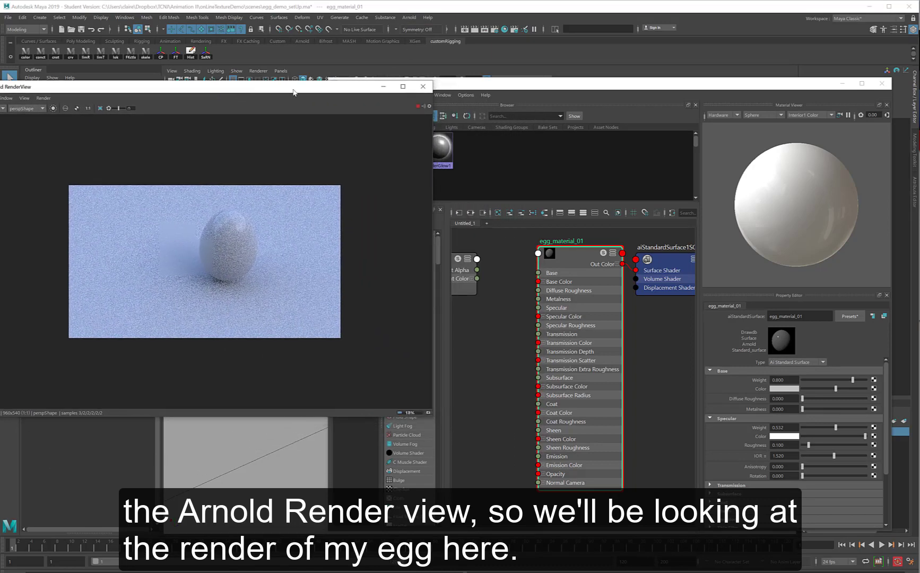
left_click_drag(432, 140, 328, 141)
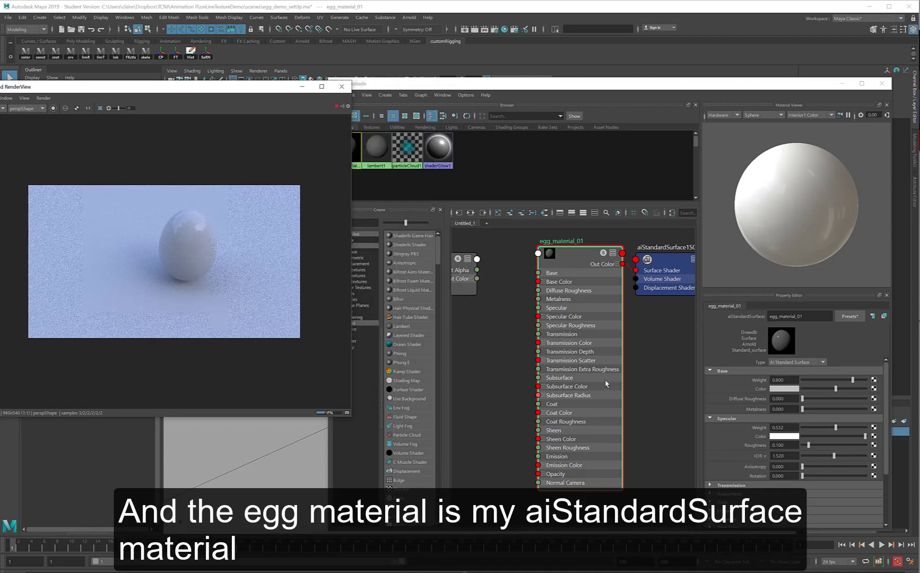
- Replace egg_material_01's settings with the Chrome preset, keeping the Hypershade and render view side by side
left_click(576, 399)
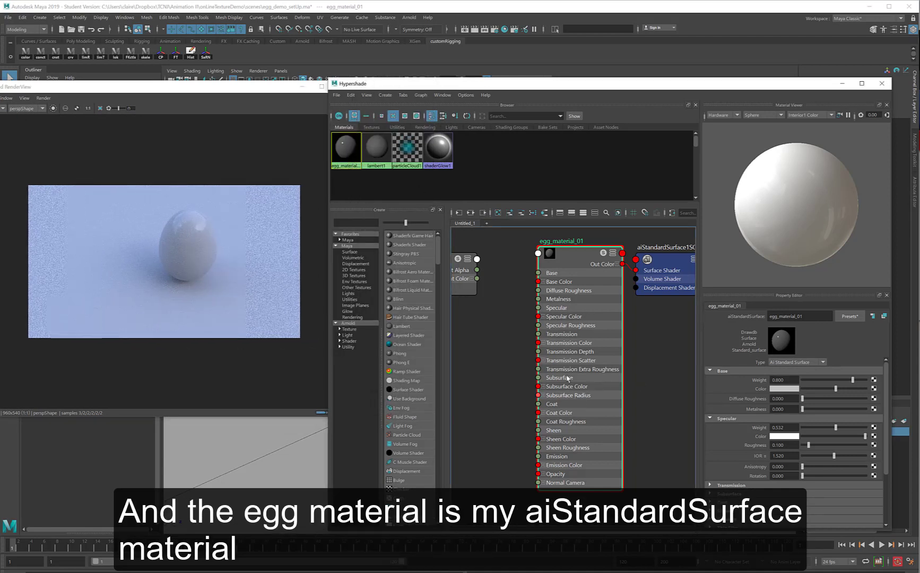
key("f")
scroll(484, 354, "up", 2)
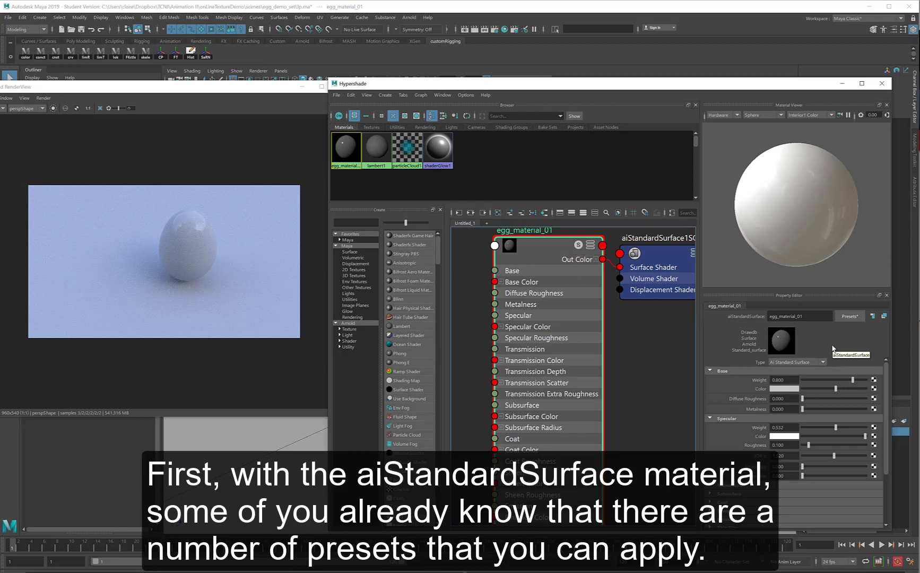
left_click(849, 317)
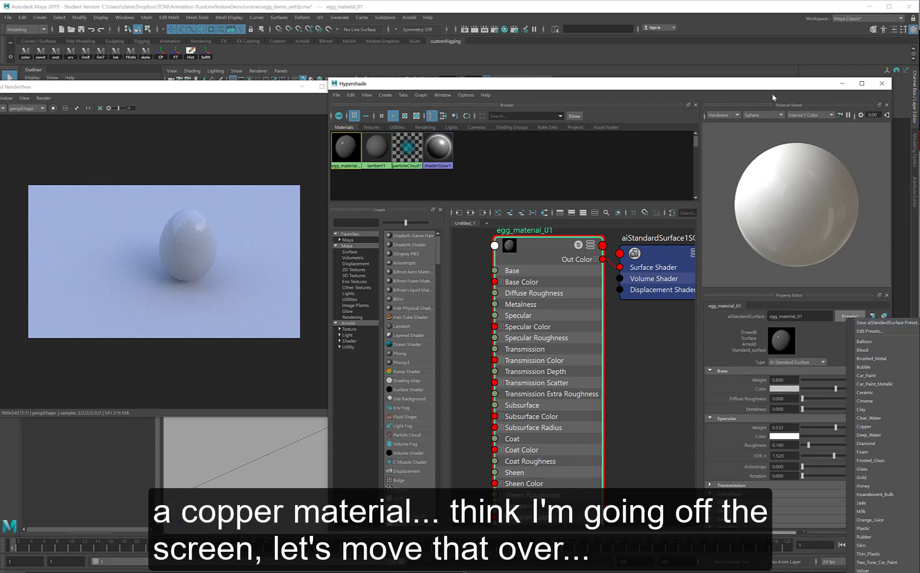
left_click(736, 86)
left_click_drag(711, 86, 514, 84)
left_click(653, 315)
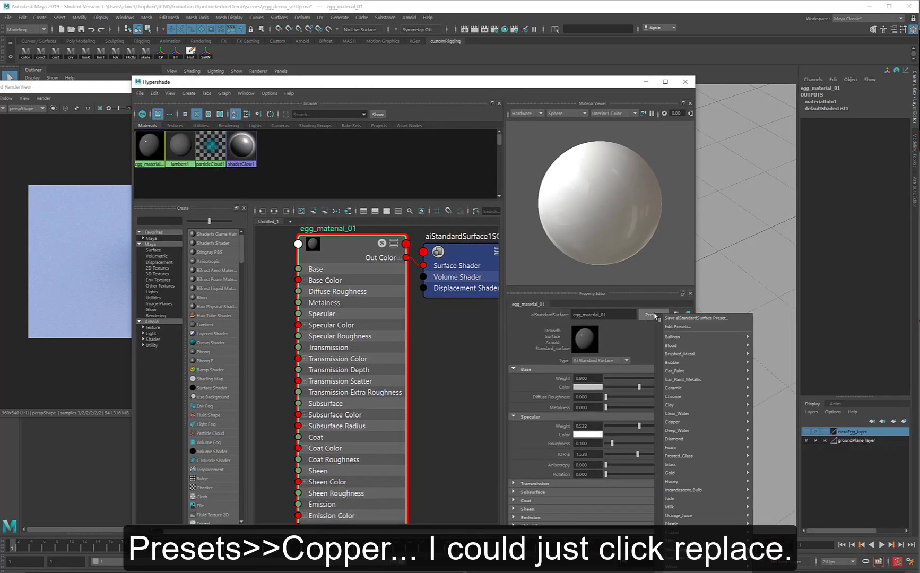
mouse_move(681, 398)
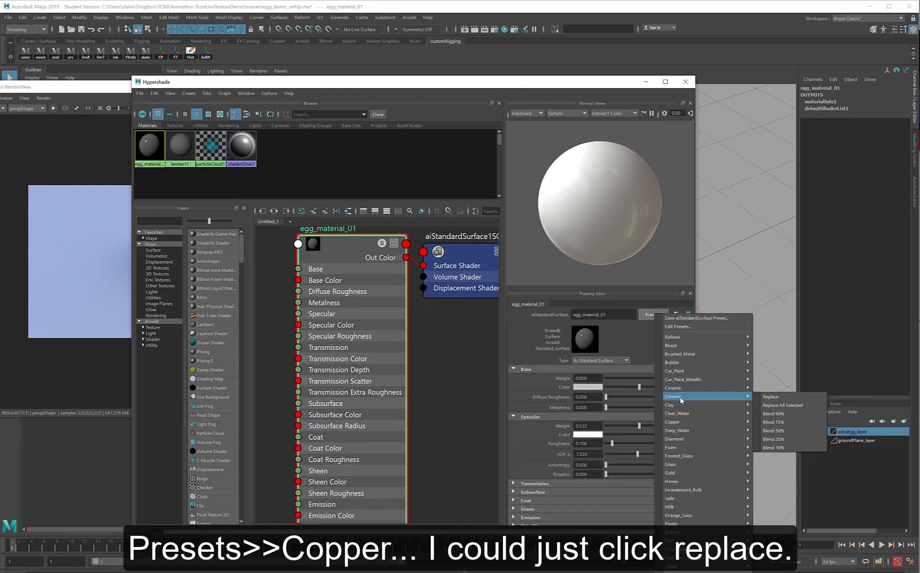
left_click(776, 399)
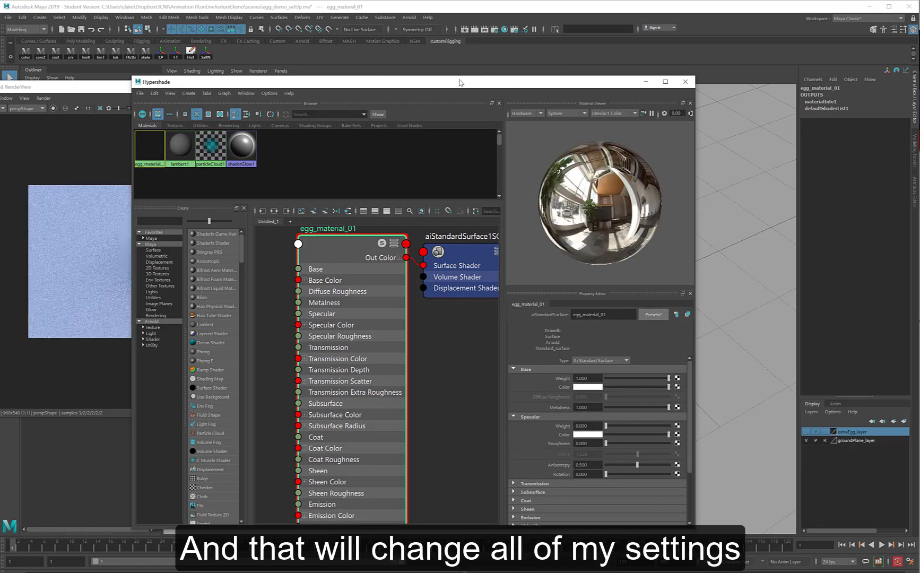
left_click_drag(464, 80, 660, 85)
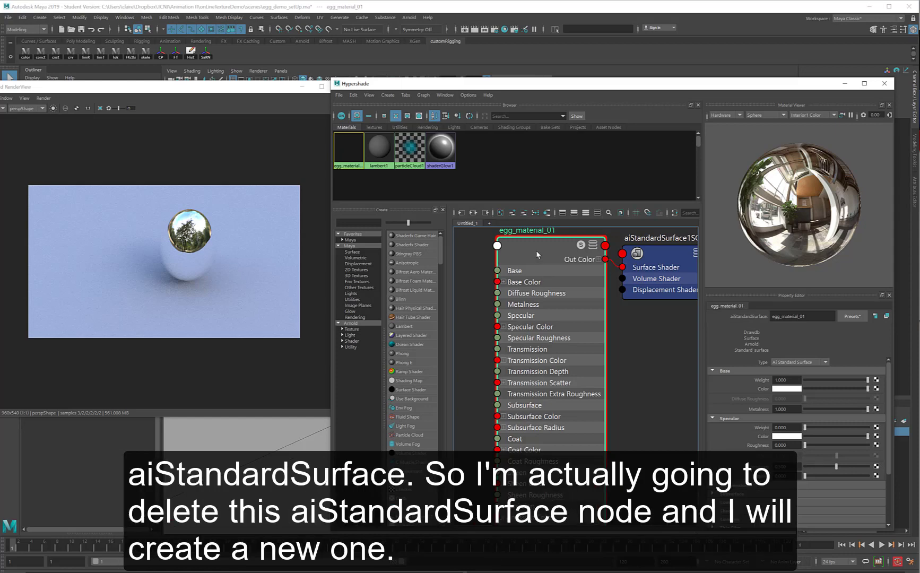
- Delete egg_material_01 and its shading group from the graph, and create a new aiStandardSurface node in their place
key("Delete")
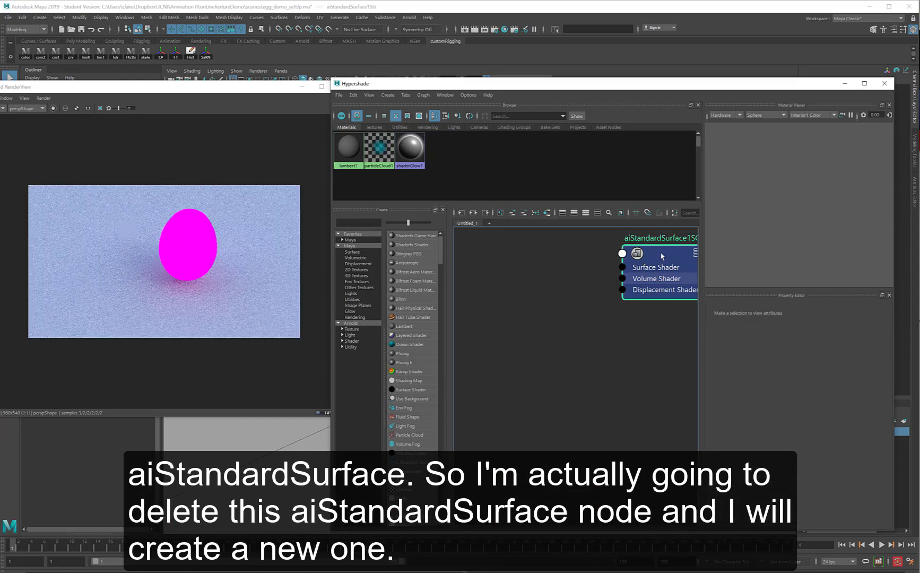
key("Delete")
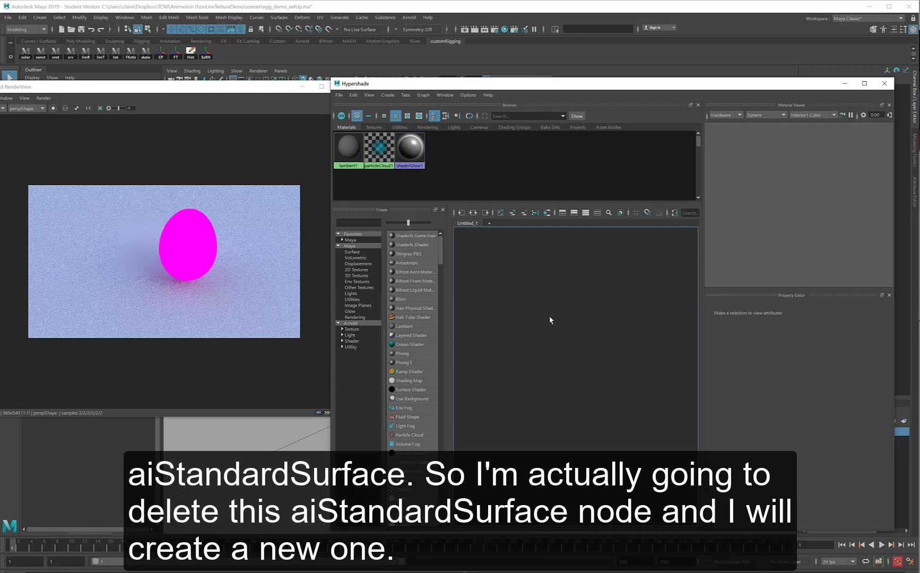
key("Tab")
type("aistanda")
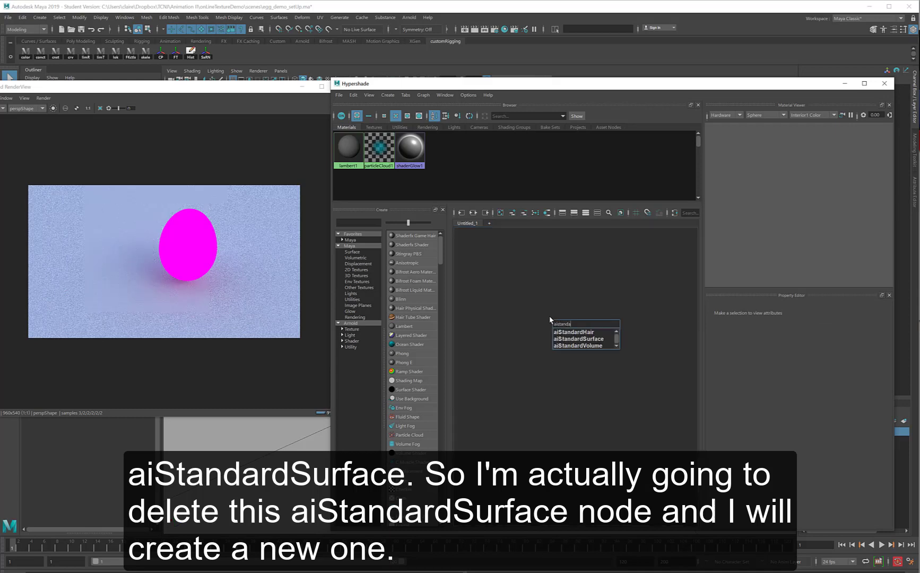
key("Down")
key("Return")
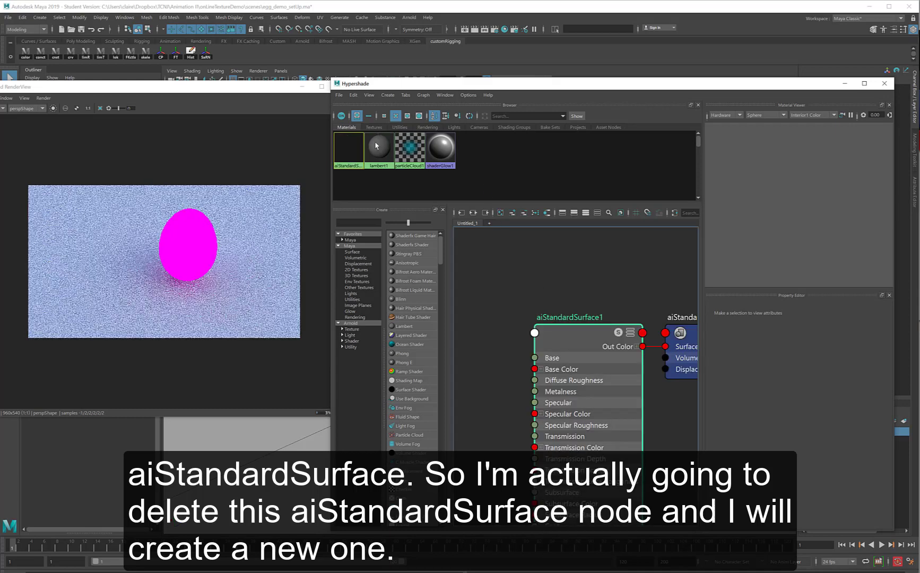
- Assign the new aiStandardSurface1 material to the egg in the viewport, moving the windows aside and back as needed
left_click_drag(252, 92, 123, 98)
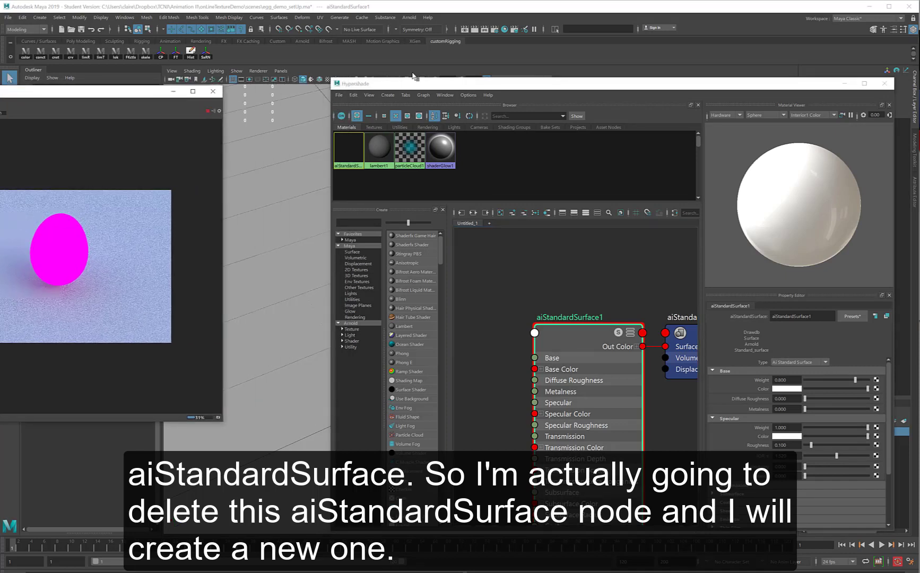
left_click_drag(421, 86, 622, 97)
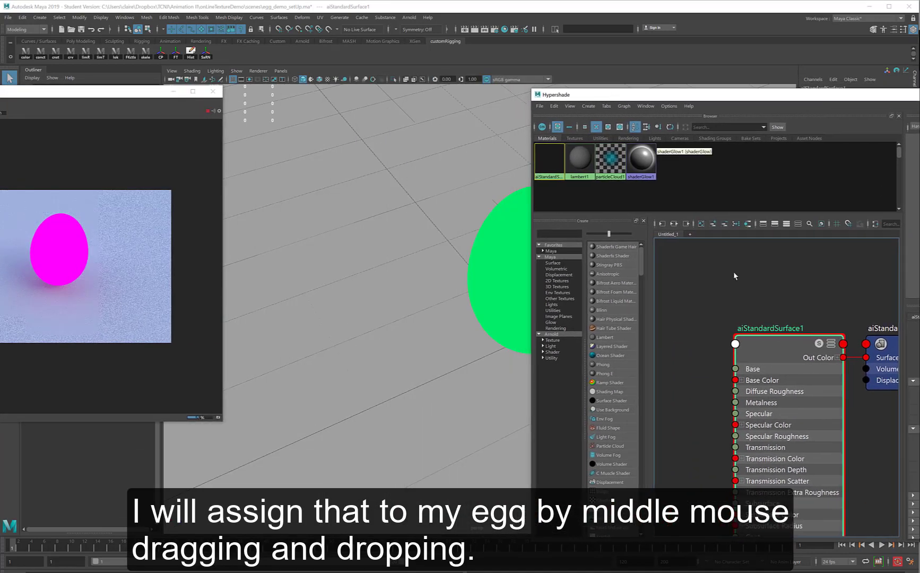
middle_click_drag(787, 351, 508, 274)
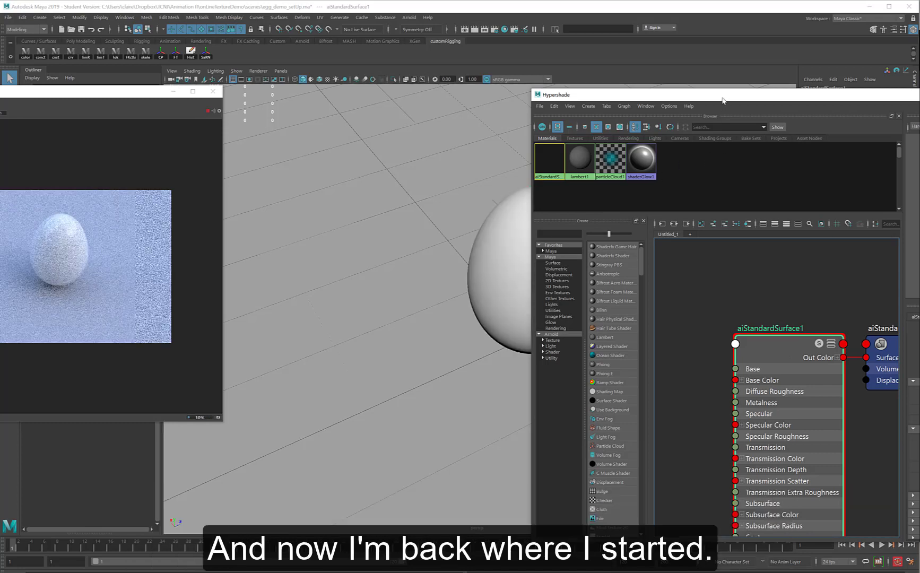
left_click_drag(721, 99, 550, 95)
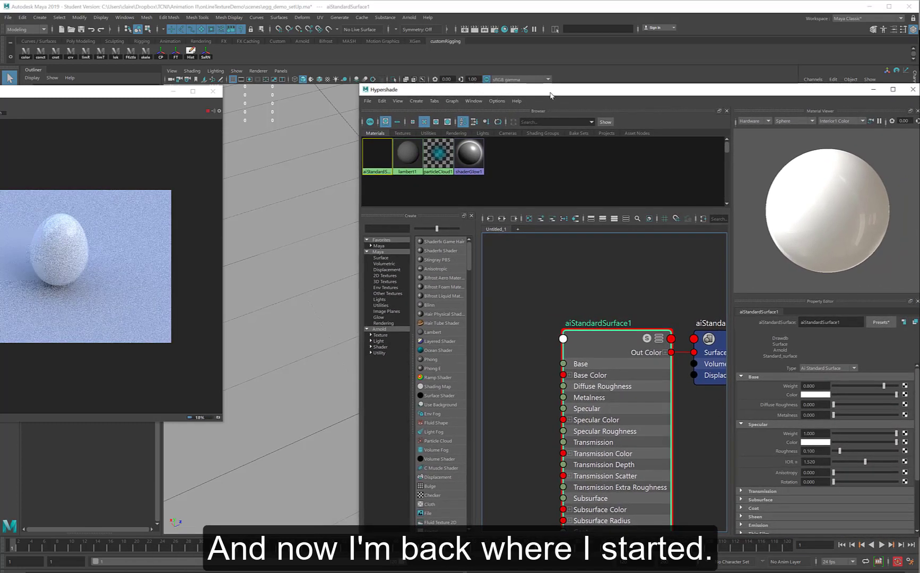
left_click_drag(118, 95, 294, 96)
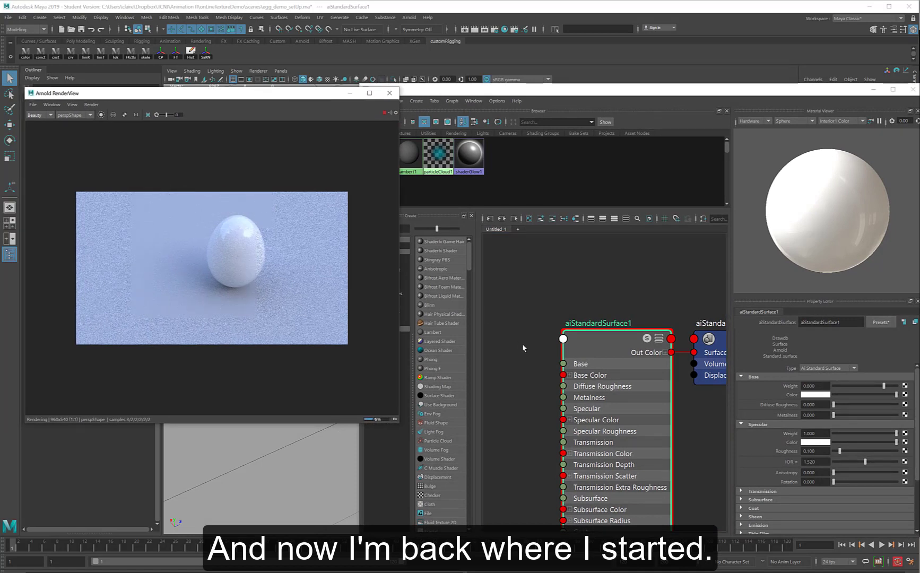
- Enlarge the Property Editor and set aiStandardSurface1's base color to the light pink from the color history
middle_click_drag(523, 345, 496, 262, "alt")
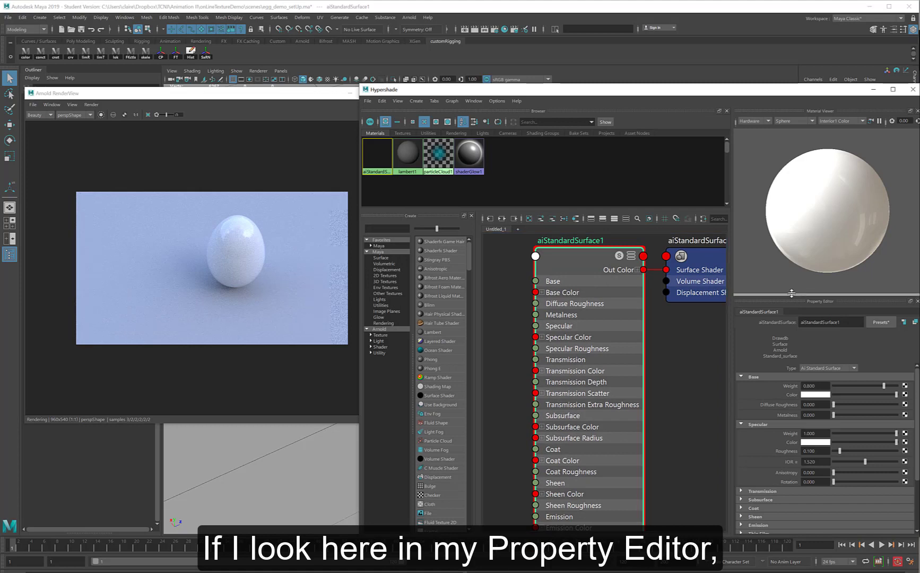
left_click_drag(792, 295, 791, 199)
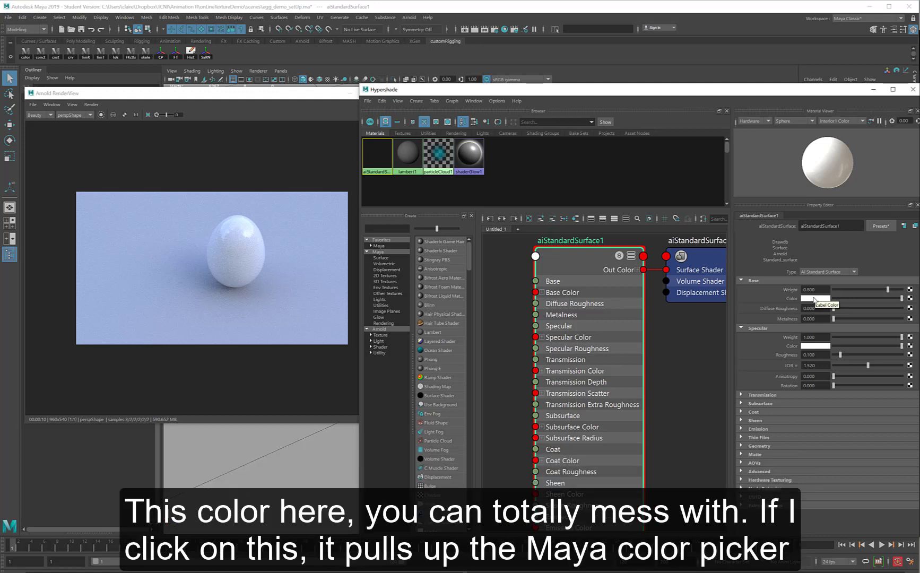
left_click(815, 302)
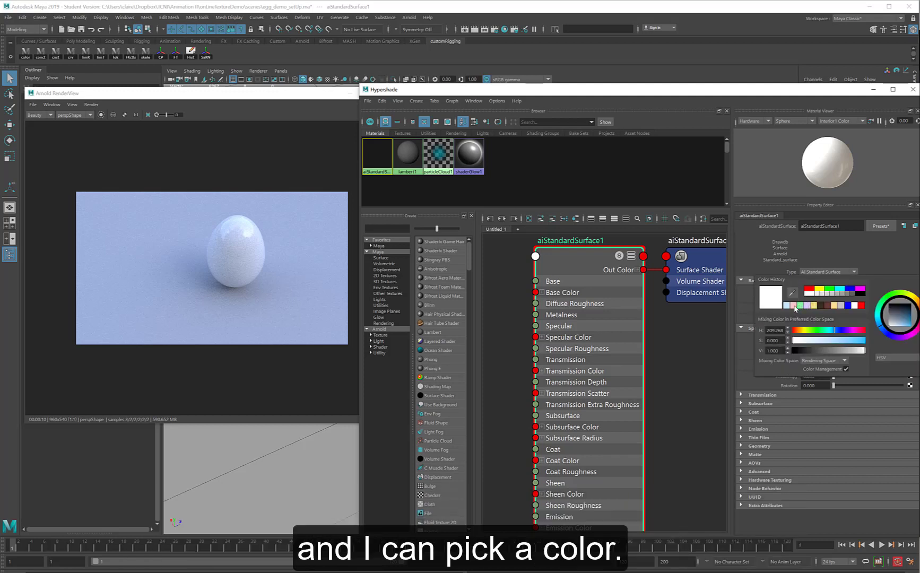
left_click(794, 306)
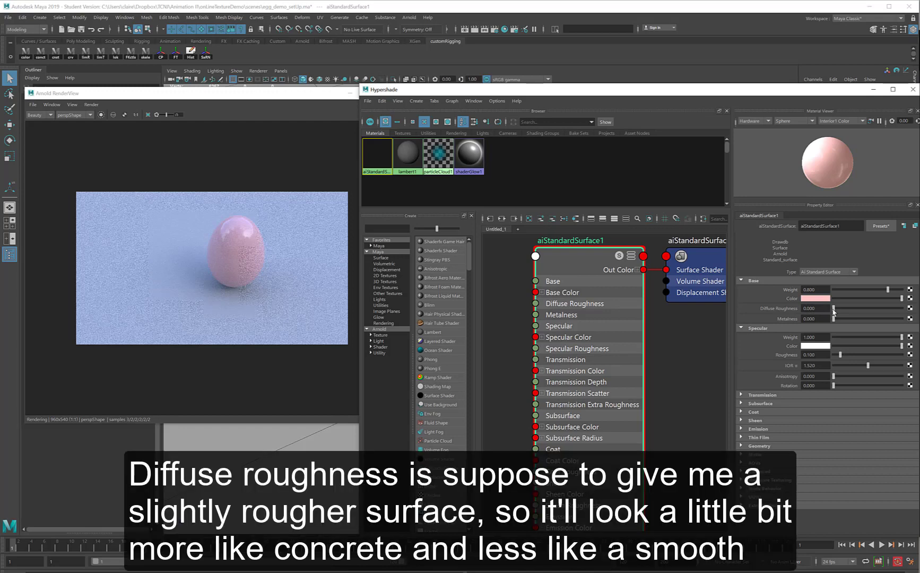
- Try a diffuse roughness of 1.000 on the egg material, and return it to 0.000
left_click_drag(834, 309, 905, 313)
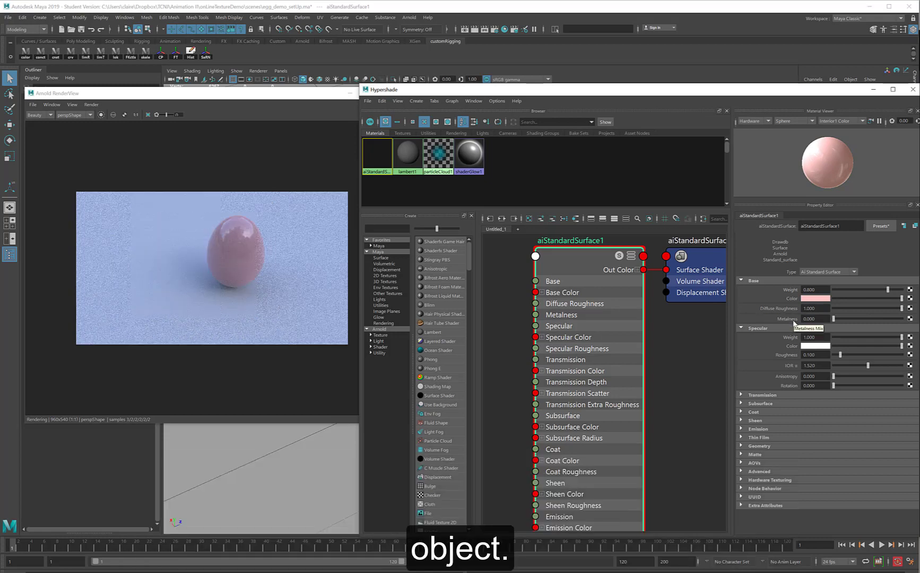
left_click(837, 308)
left_click_drag(812, 309, 758, 309)
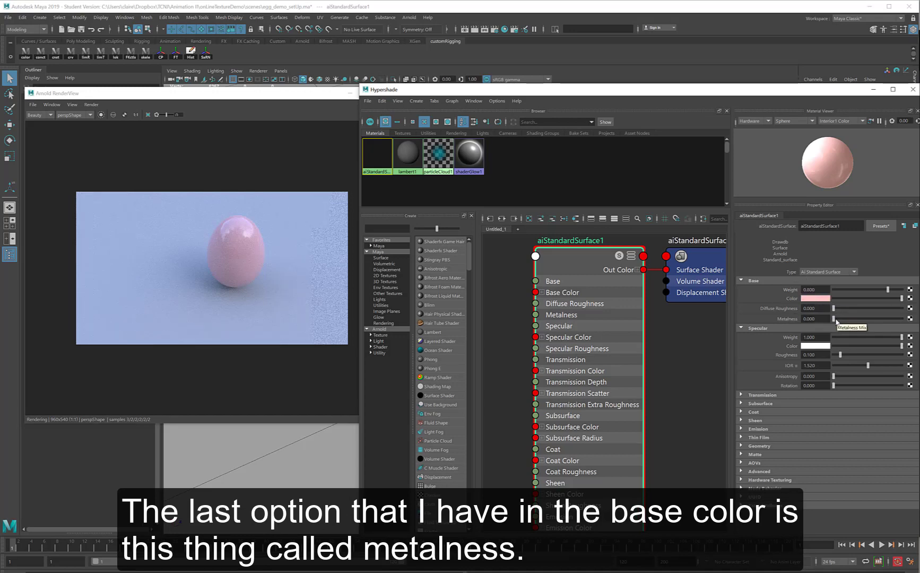
- Try a metalness of 1.000 on the egg material, and return it to 0.000
left_click_drag(835, 319, 905, 320)
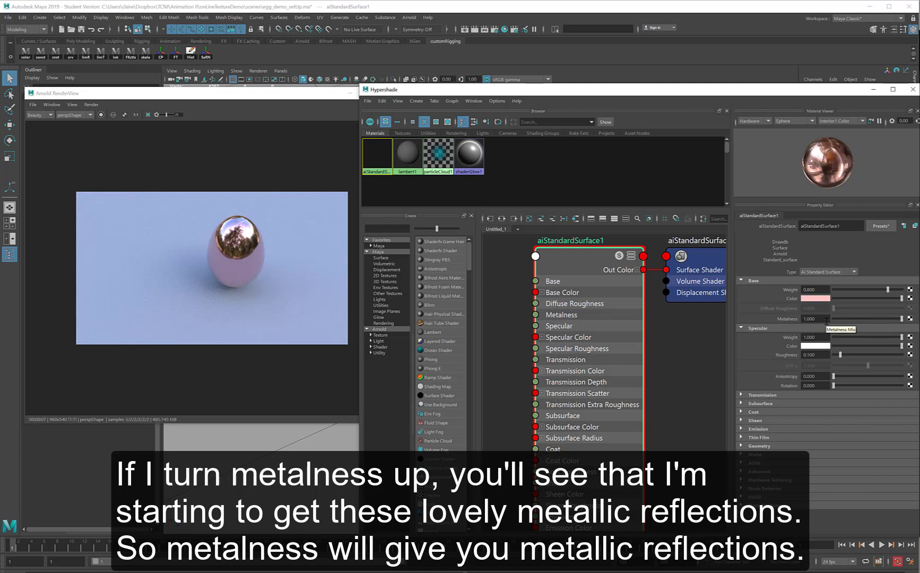
left_click(836, 319)
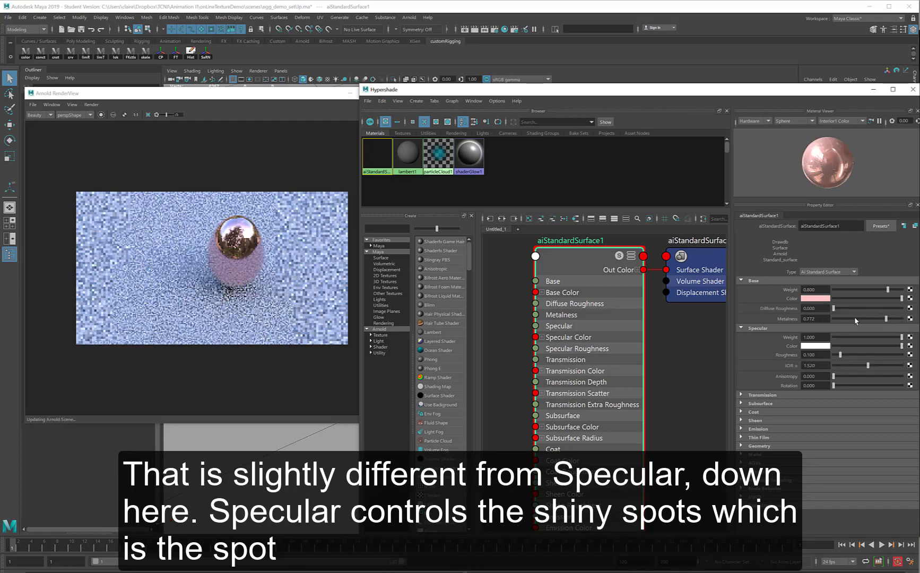
left_click_drag(824, 319, 815, 320)
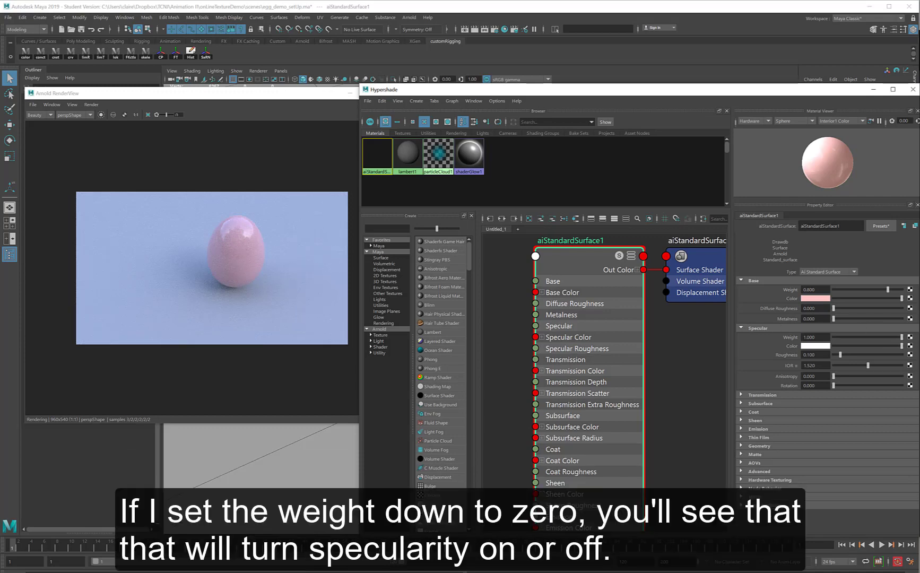
- Test a specular weight of 0.000 and a green specular color, restoring each to 1.000 and white
left_click_drag(902, 340, 822, 341)
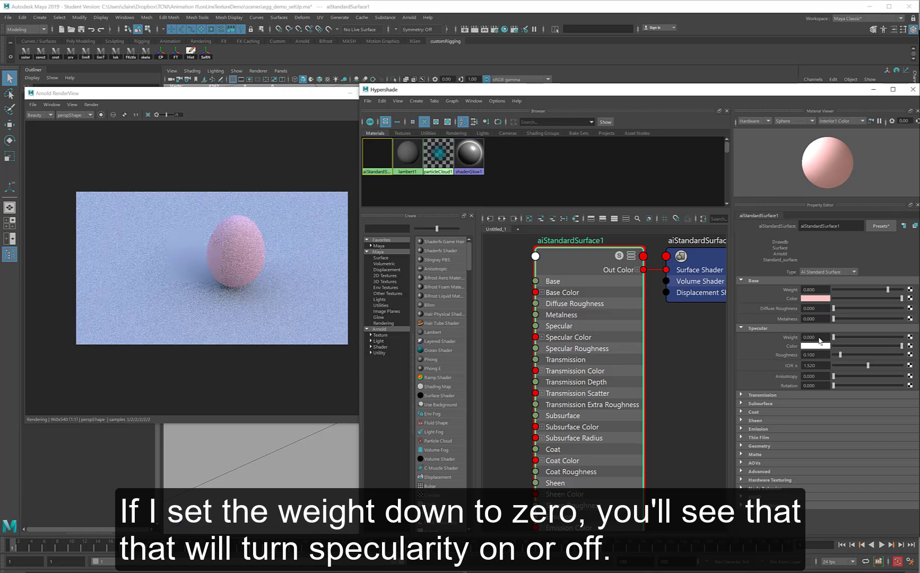
left_click_drag(832, 340, 903, 338)
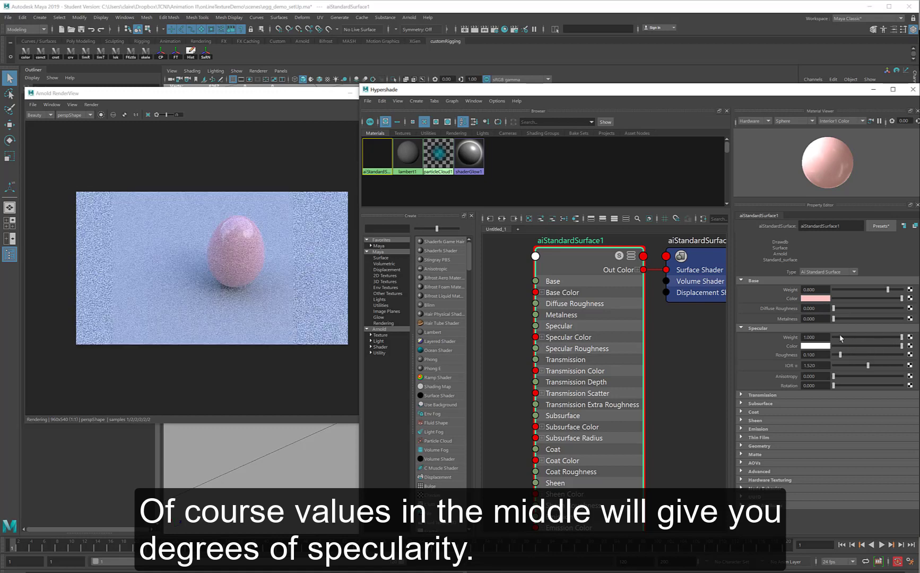
left_click(816, 346)
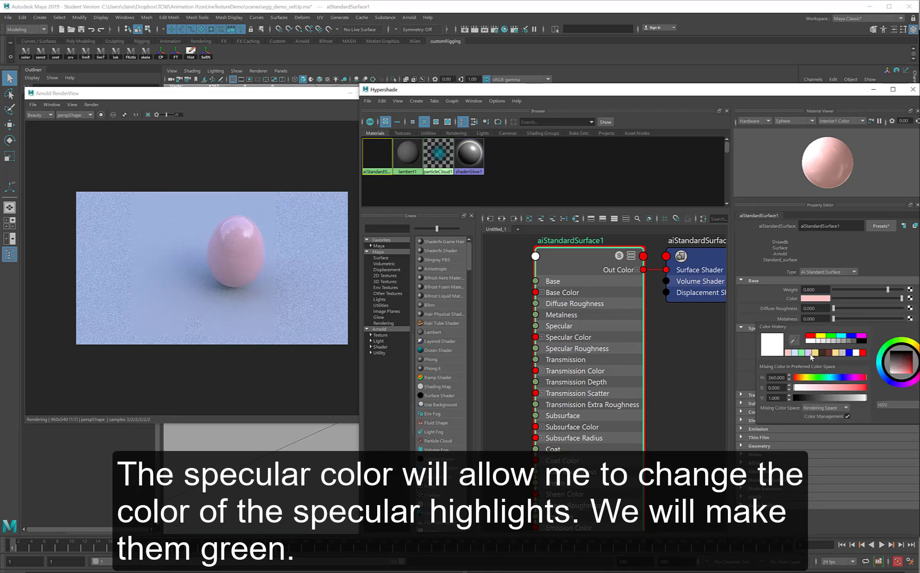
left_click(803, 355)
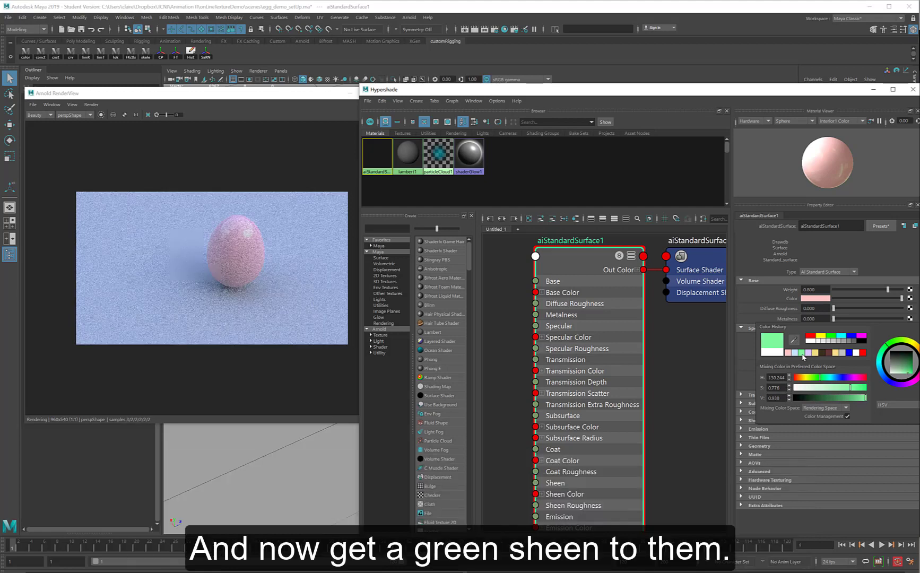
left_click(779, 354)
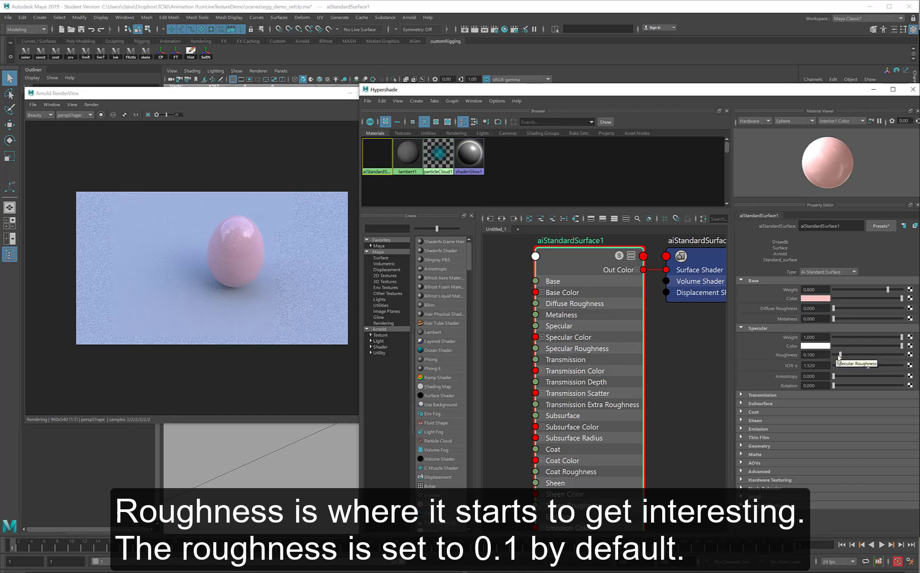
- Compare specular roughness values of 0.548 and 0.000 on the egg material, with its metalness raised to 1.000
left_click_drag(840, 355, 824, 353)
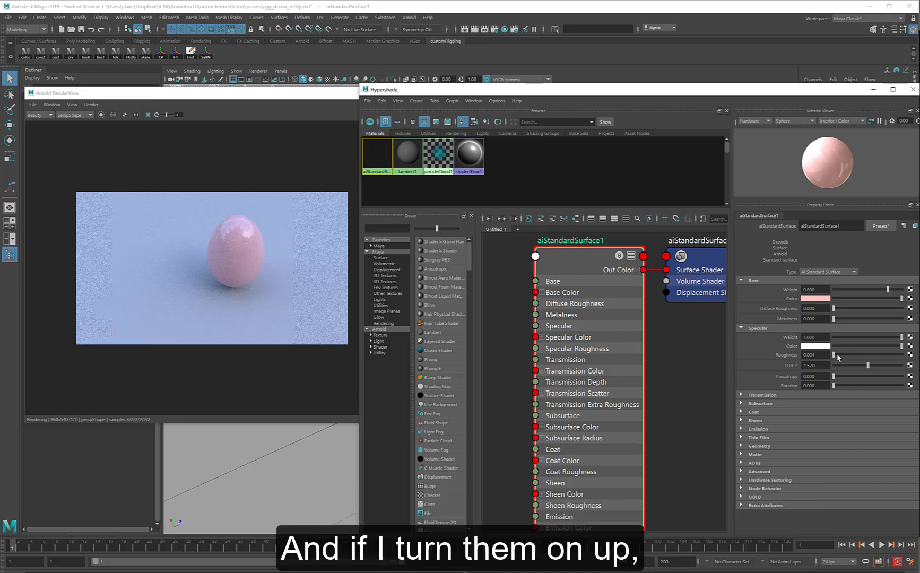
left_click_drag(837, 355, 871, 354)
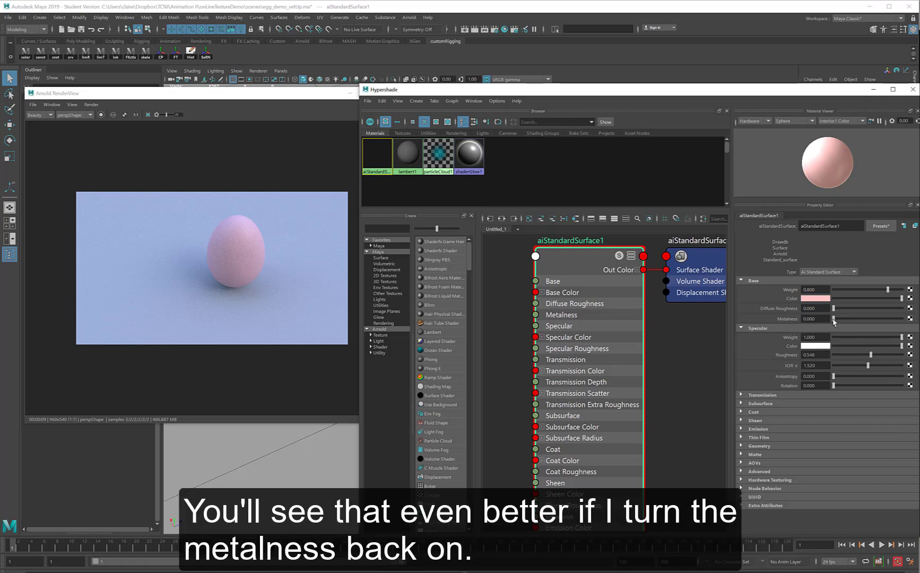
left_click_drag(834, 321, 902, 319)
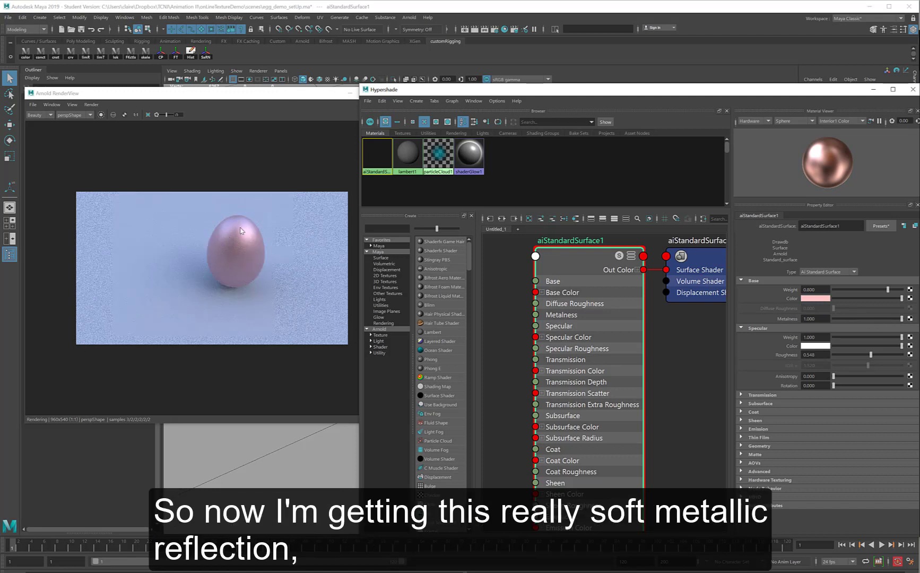
left_click_drag(871, 355, 820, 359)
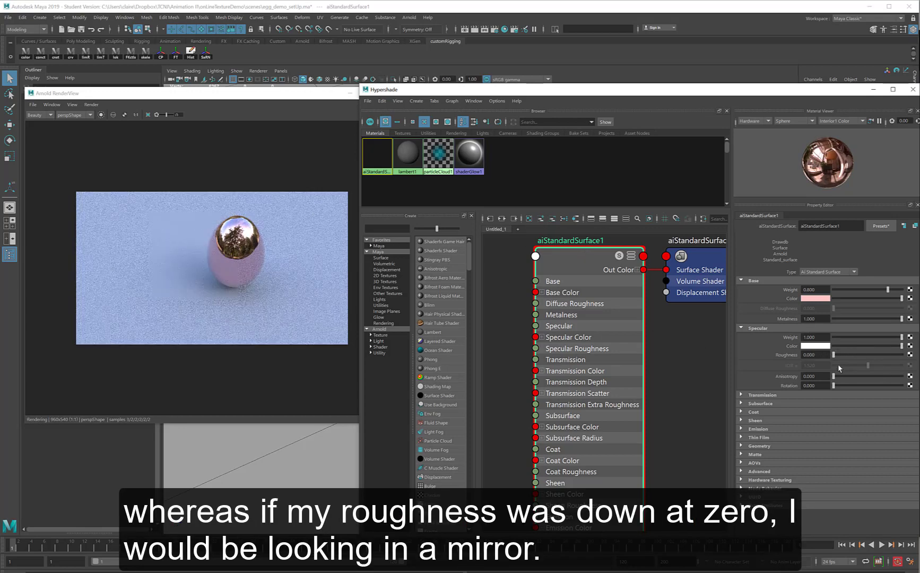
- Test high specular roughness values such as 0.797 and 0.647, set roughness to 0.091, and return metalness to 0.000
left_click_drag(834, 355, 888, 363)
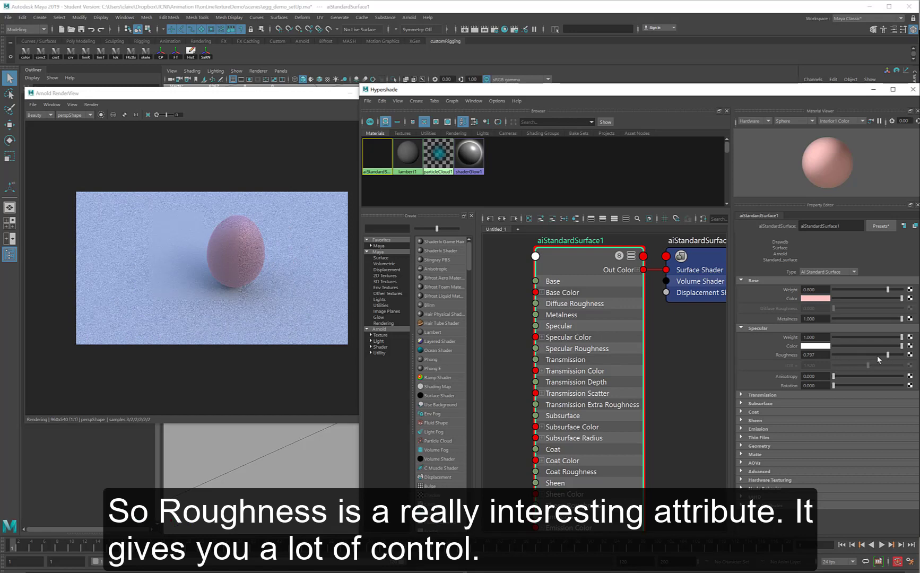
left_click_drag(889, 354, 910, 356)
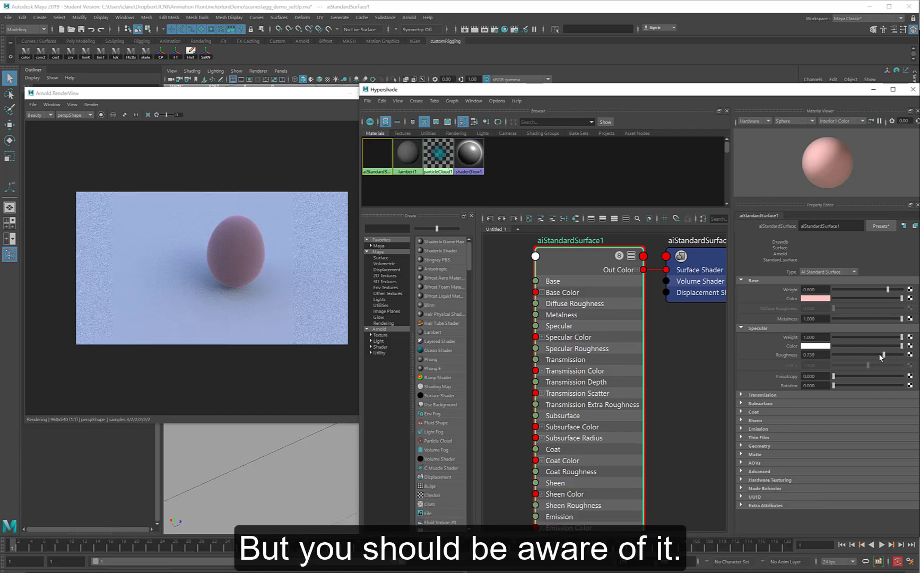
mouse_move(878, 354)
left_mouse_down()
mouse_move(868, 354)
mouse_move(886, 357)
mouse_move(878, 358)
left_mouse_up()
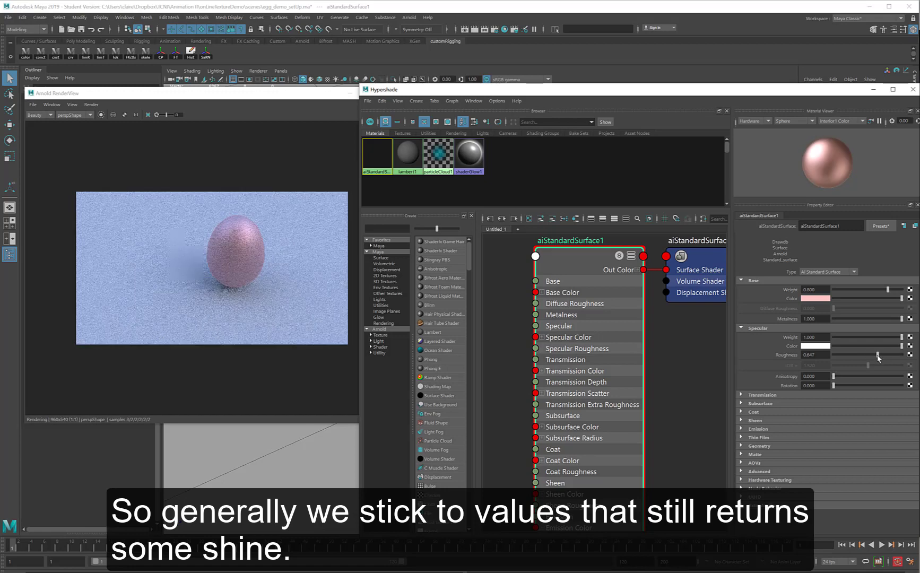
left_click_drag(875, 360, 841, 359)
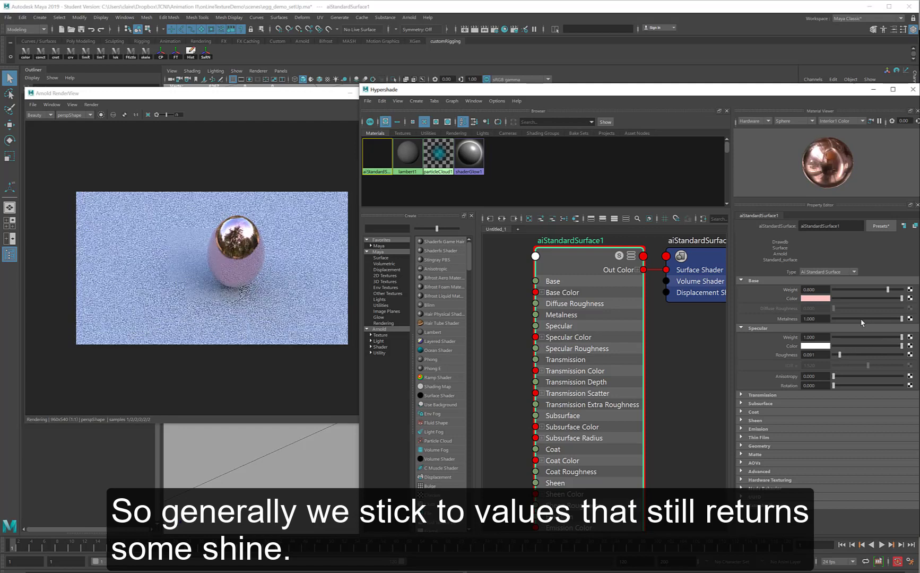
left_click_drag(862, 321, 764, 322)
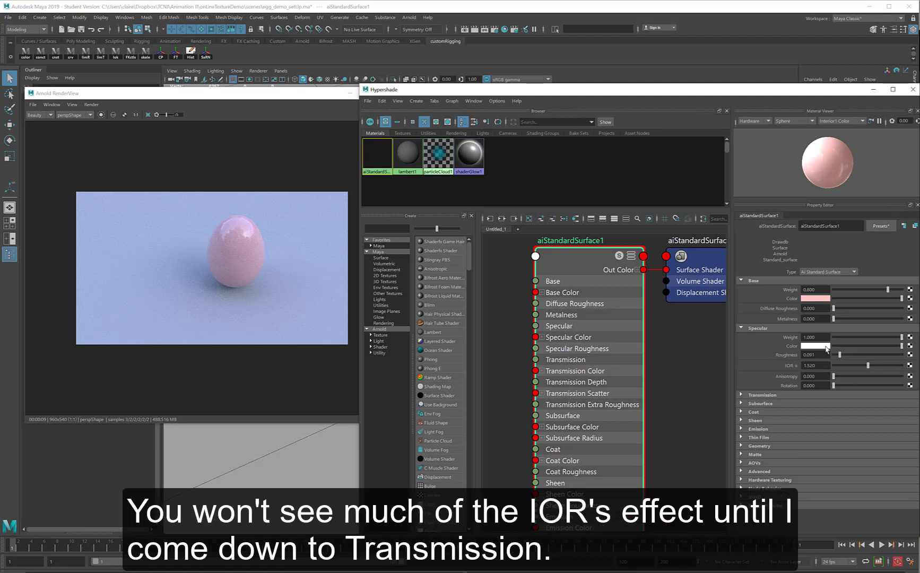
- Set the egg material's transmission weight to 1.000 and try a specular IOR of 2.25
left_click(742, 396)
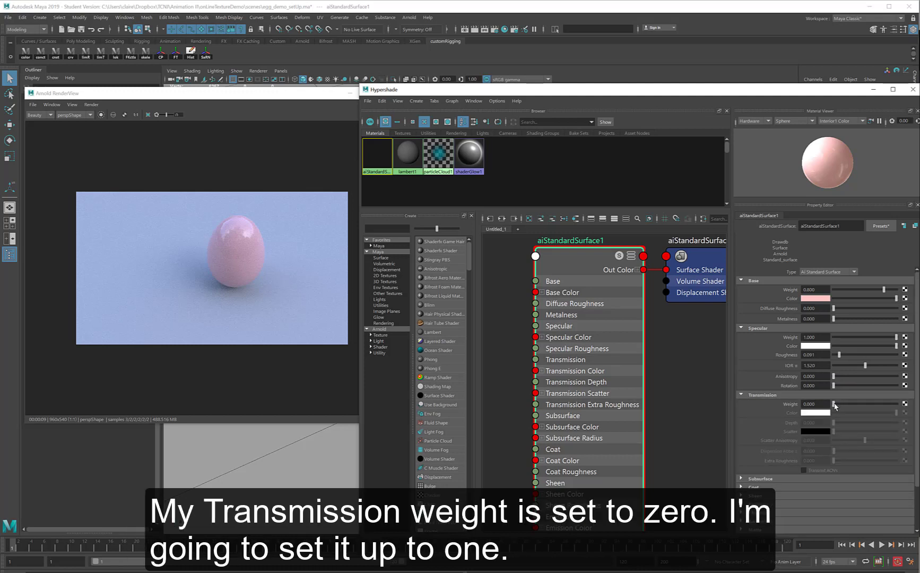
left_click_drag(835, 405, 902, 406)
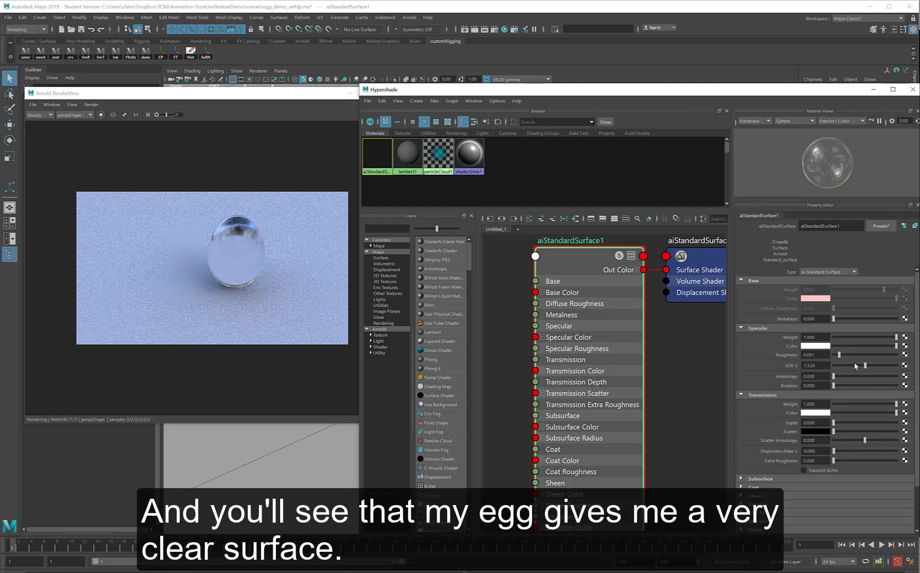
left_click(827, 366)
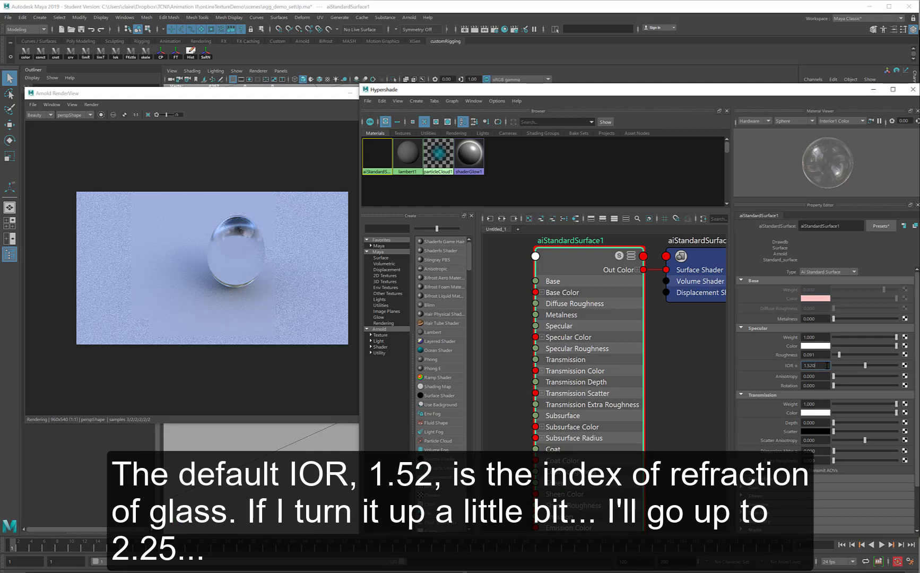
left_click_drag(826, 366, 790, 371)
type("2.25")
key("Return")
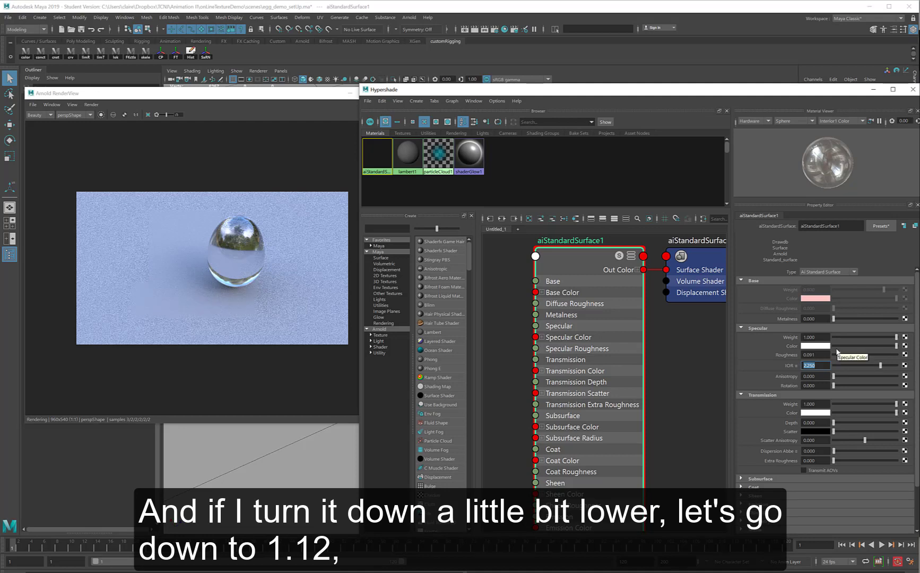
- Try a specular IOR of 1.12 on the transparent egg, and return it to 1.52
type("1.12")
key("Return")
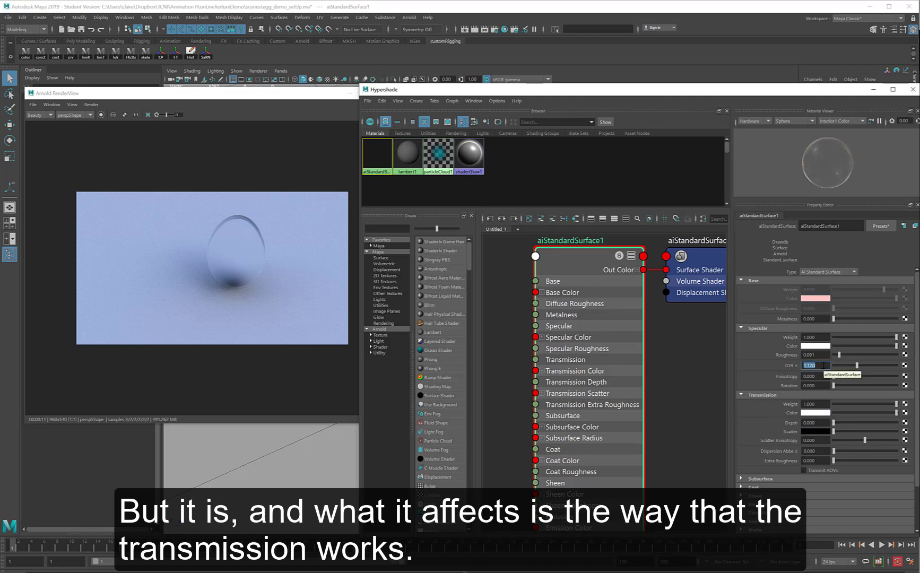
left_click_drag(819, 366, 773, 366)
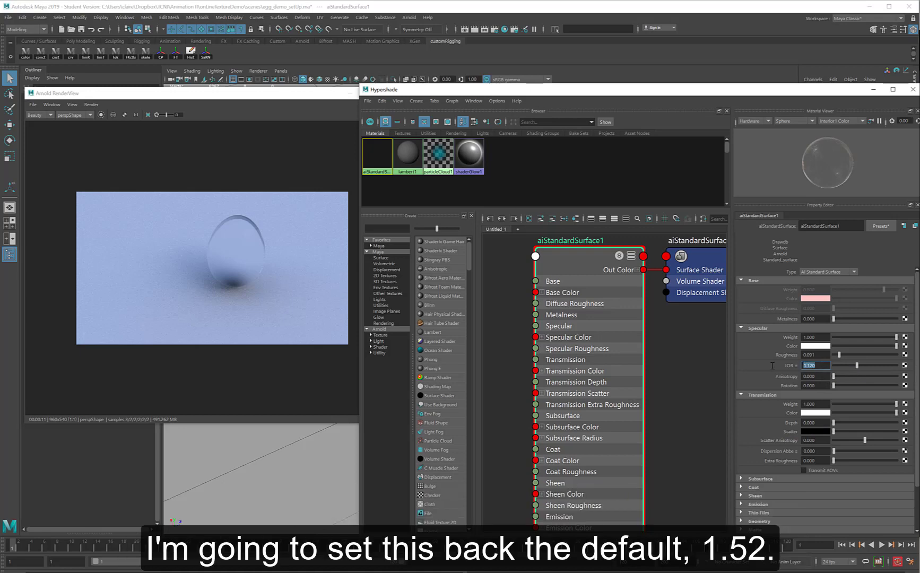
type("1")
key("Return")
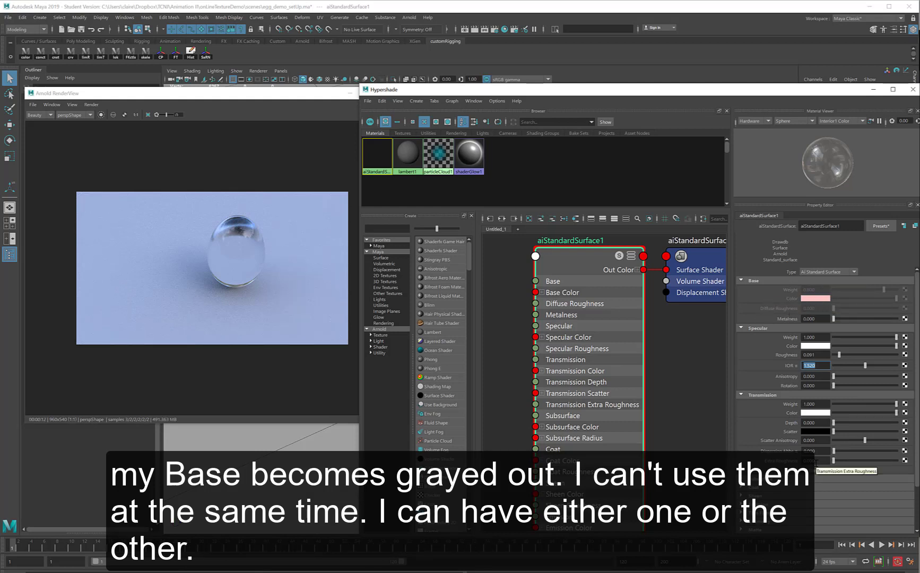
- Test a transmission weight of 0.619, restore it to 1.000, and set the transmission color to the light blue from the color history
left_click_drag(897, 404, 873, 408)
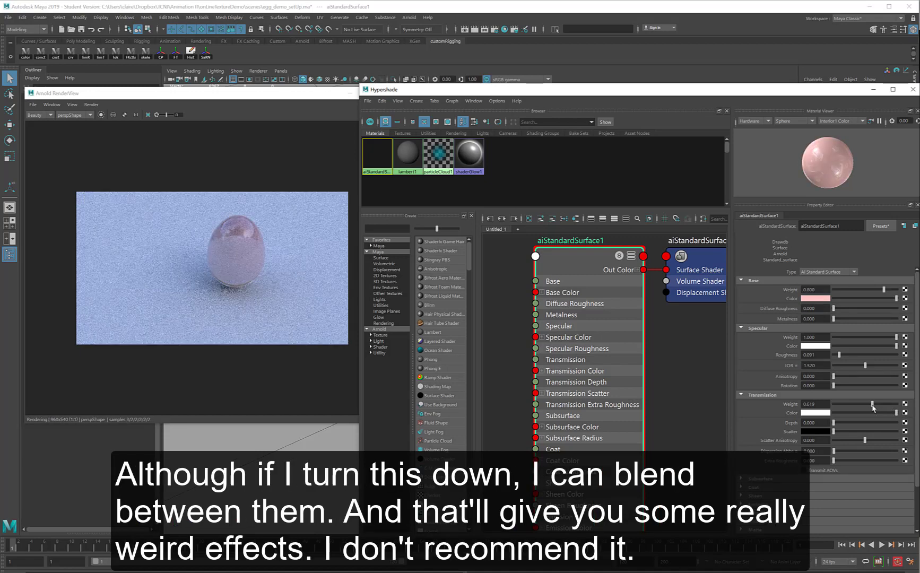
left_click_drag(873, 409, 905, 410)
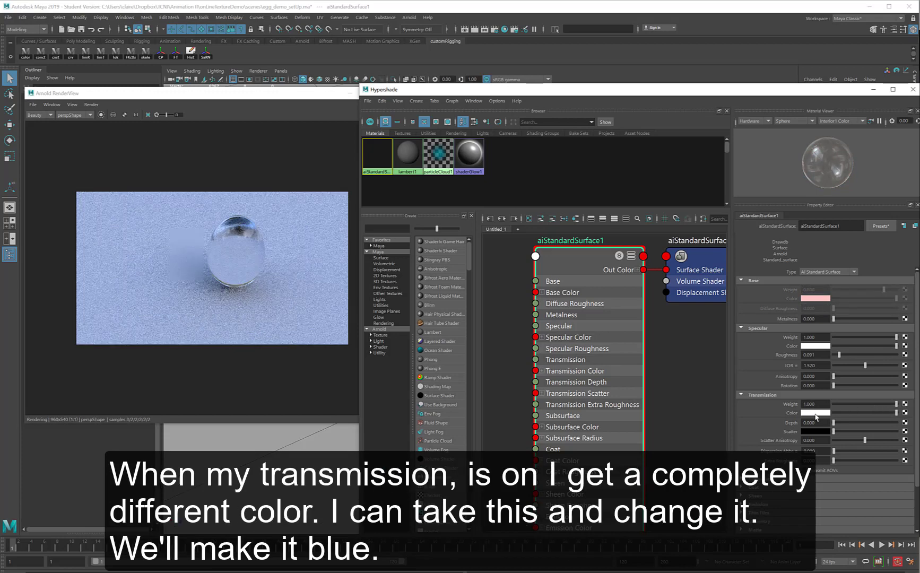
left_click(815, 413)
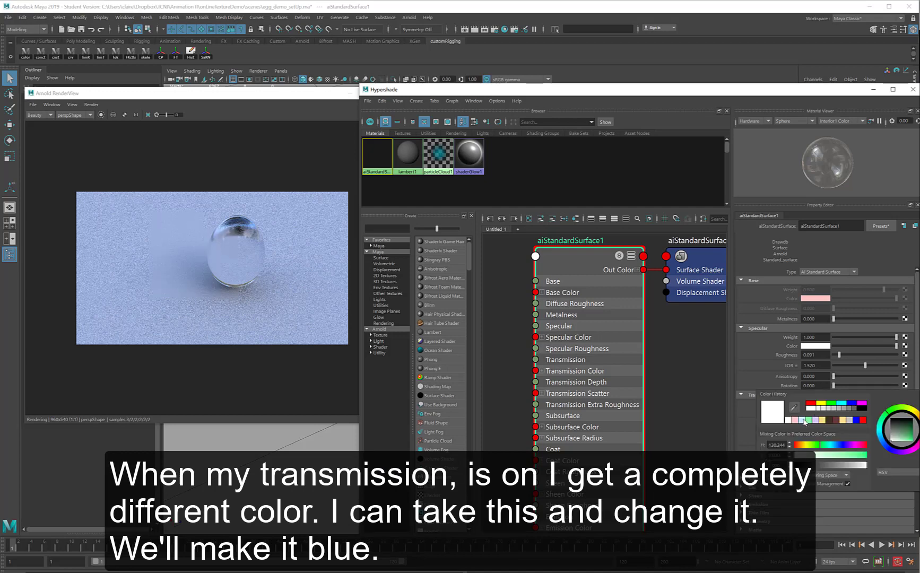
left_click(803, 420)
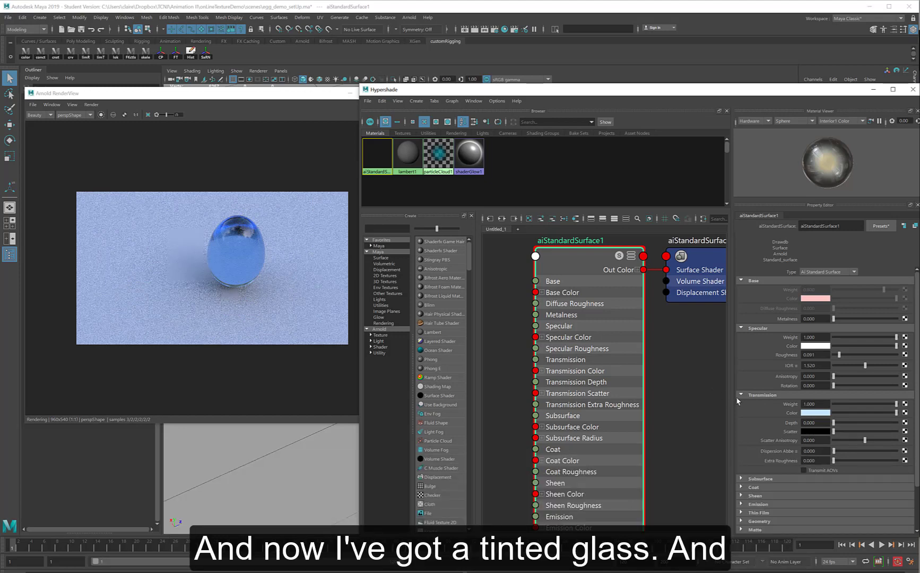
- Try a transmission depth of 11.659 with a grey scatter color, and return them to 0.000 and black
left_click(841, 423)
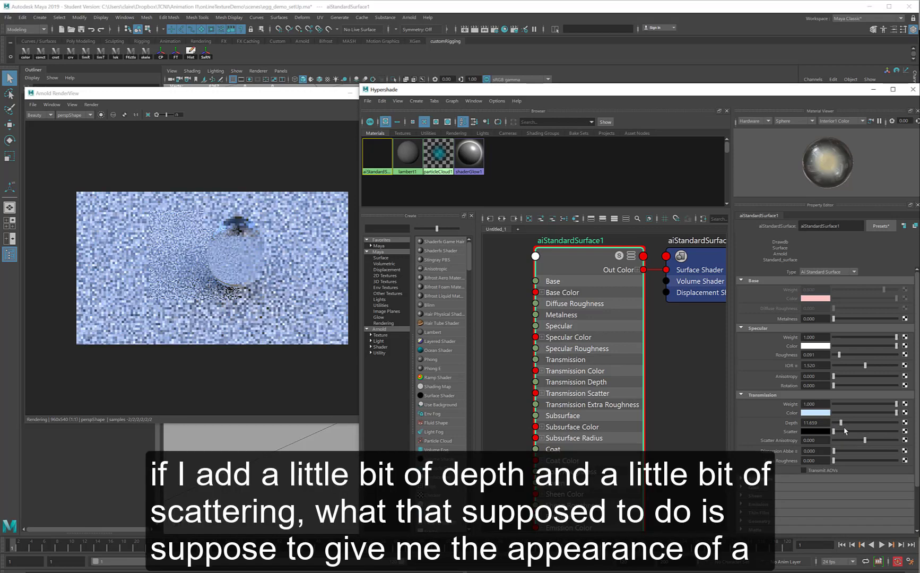
left_click(847, 432)
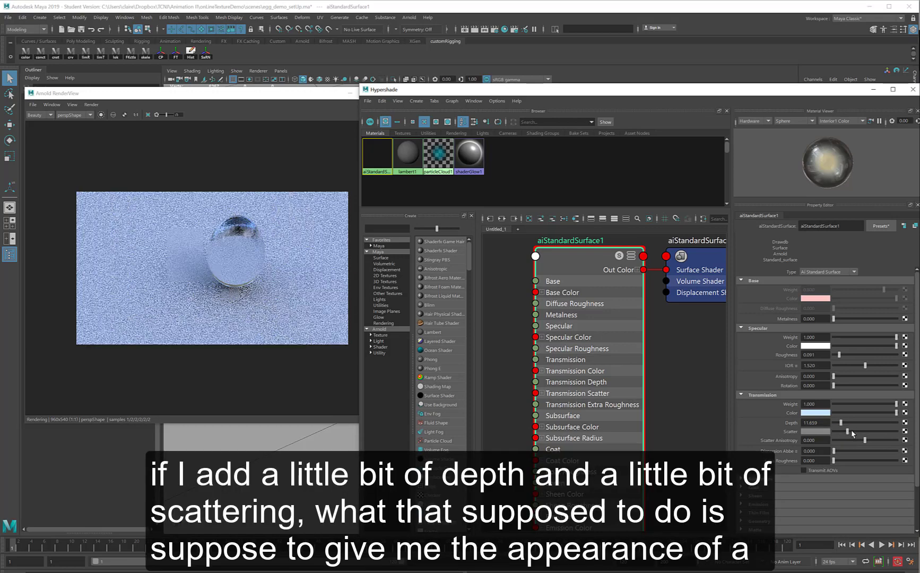
left_click(855, 432)
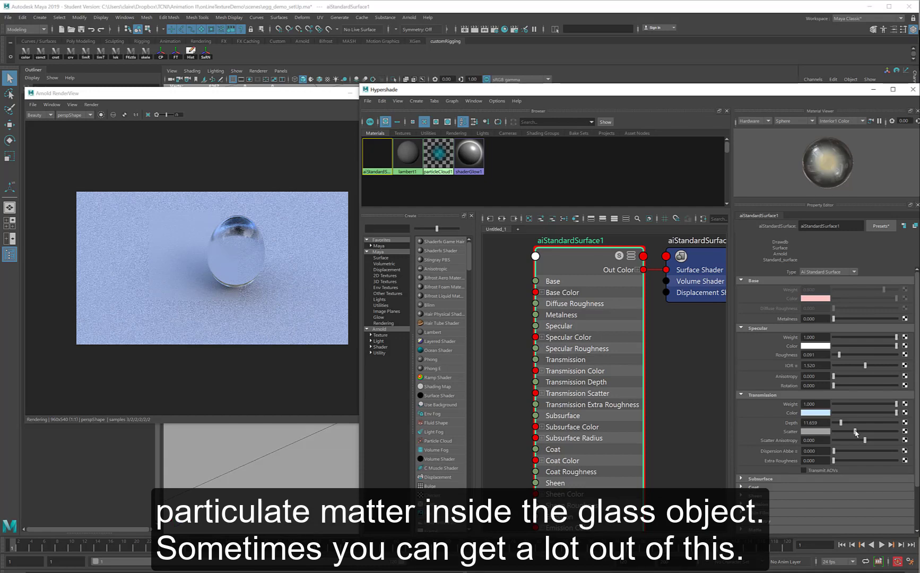
left_click_drag(855, 433, 833, 424)
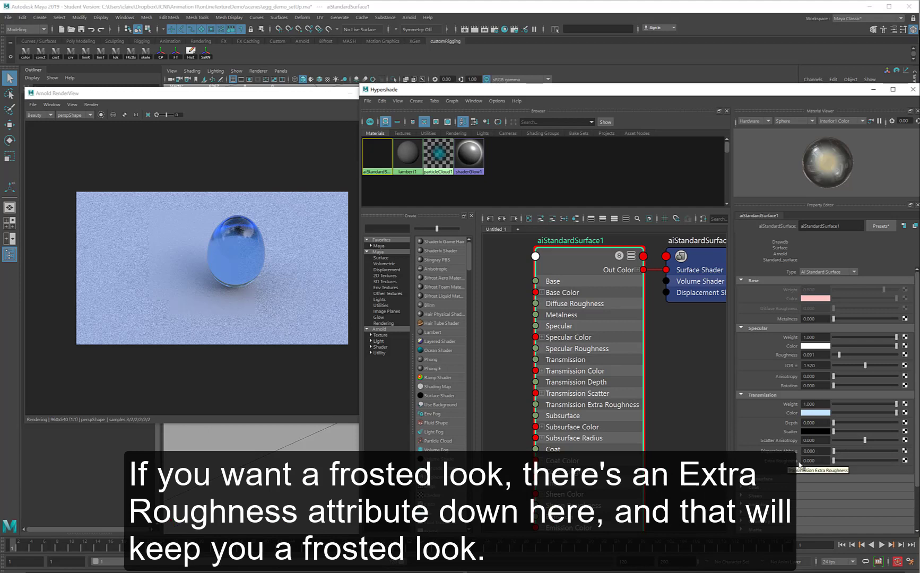
- Try a transmission extra roughness of 0.803 for a frosted look, and return it to 0.000
left_click_drag(833, 461, 883, 463)
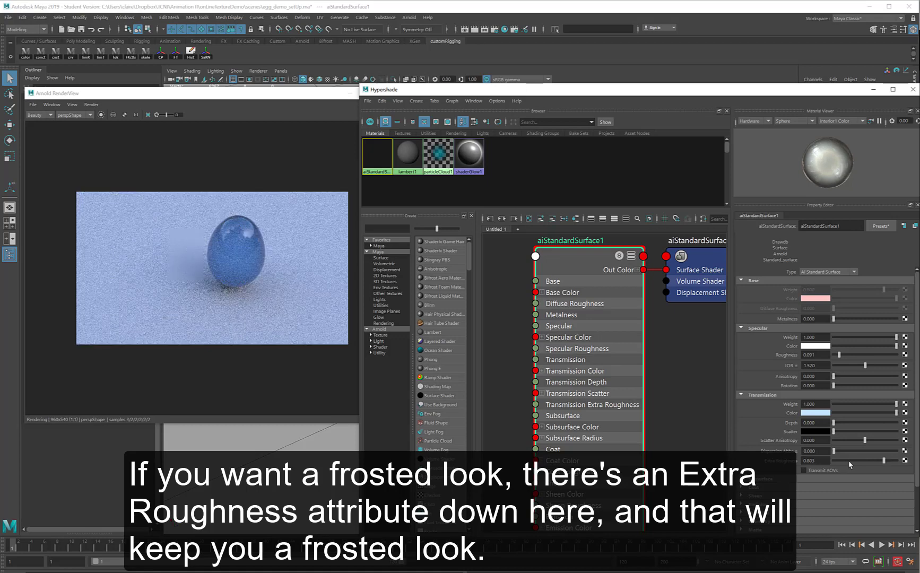
left_click_drag(850, 464, 758, 468)
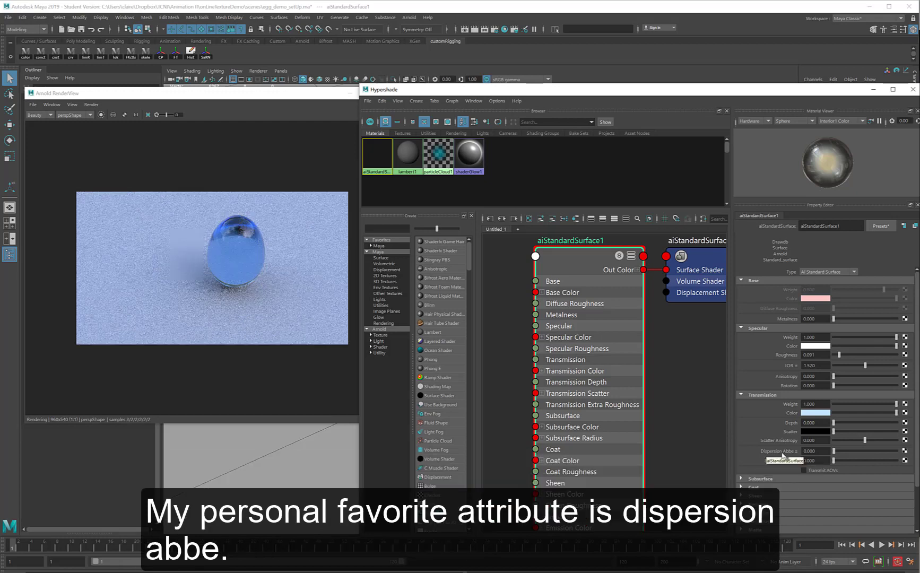
- Try a dispersion Abbe of 2.715 with a transmission depth of 5.830 and grey scatter, and reset all three attributes
left_click(838, 451)
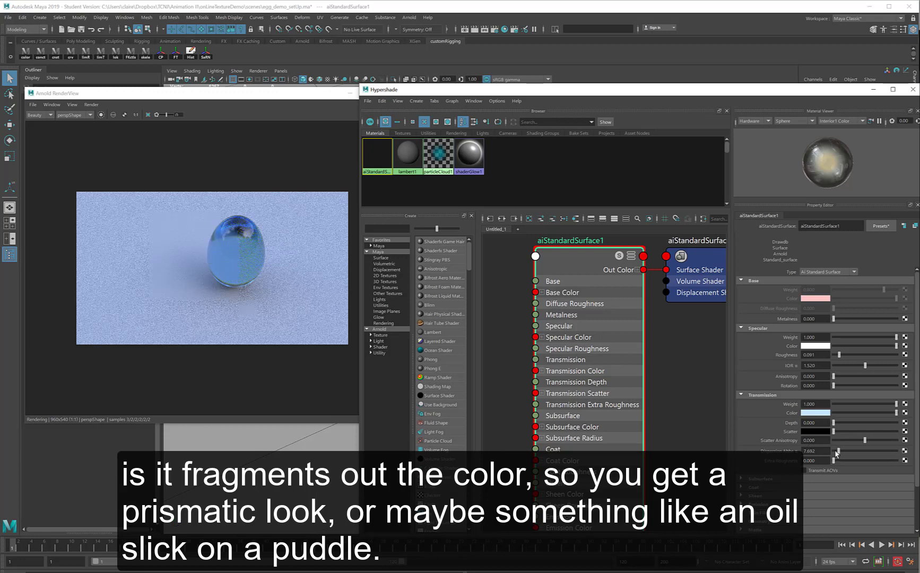
left_click(836, 451)
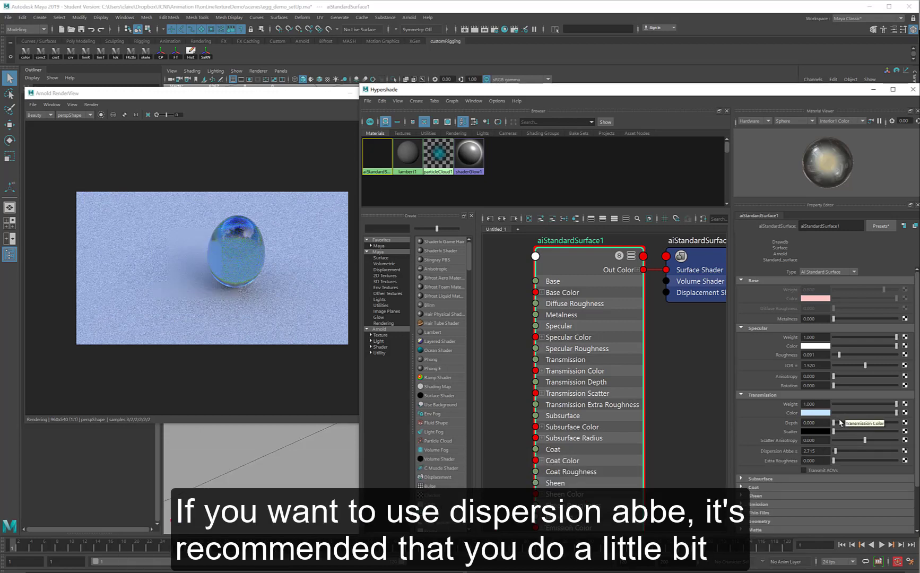
left_click_drag(835, 423, 837, 423)
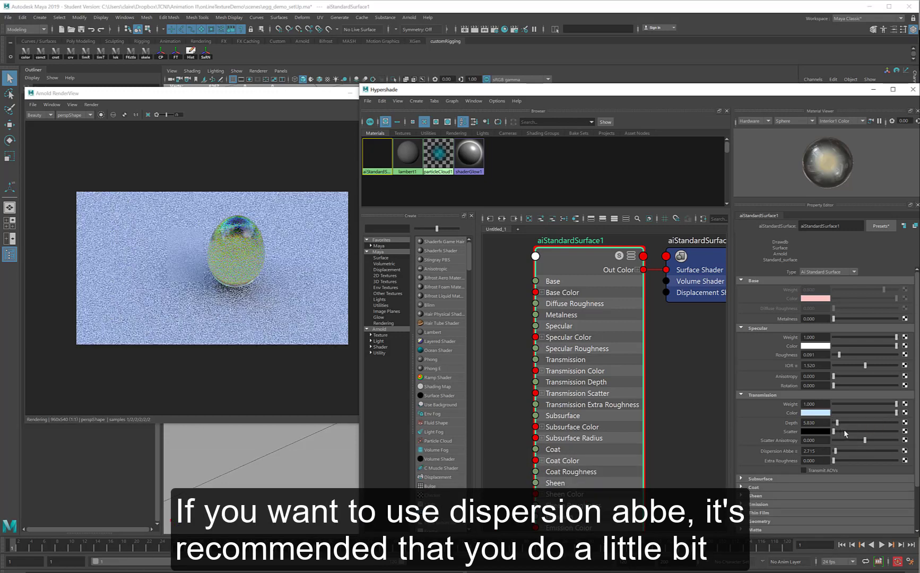
left_click(844, 432)
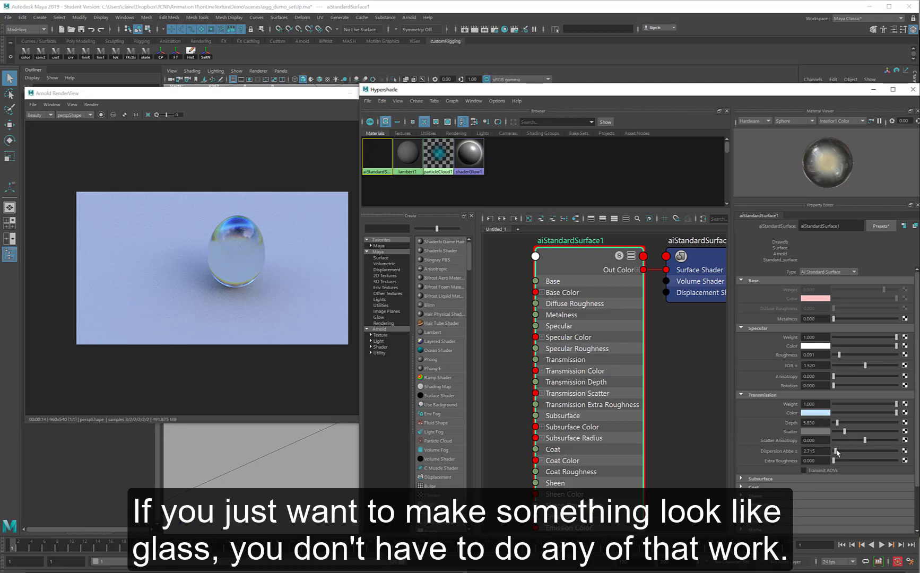
left_click_drag(836, 453, 820, 424)
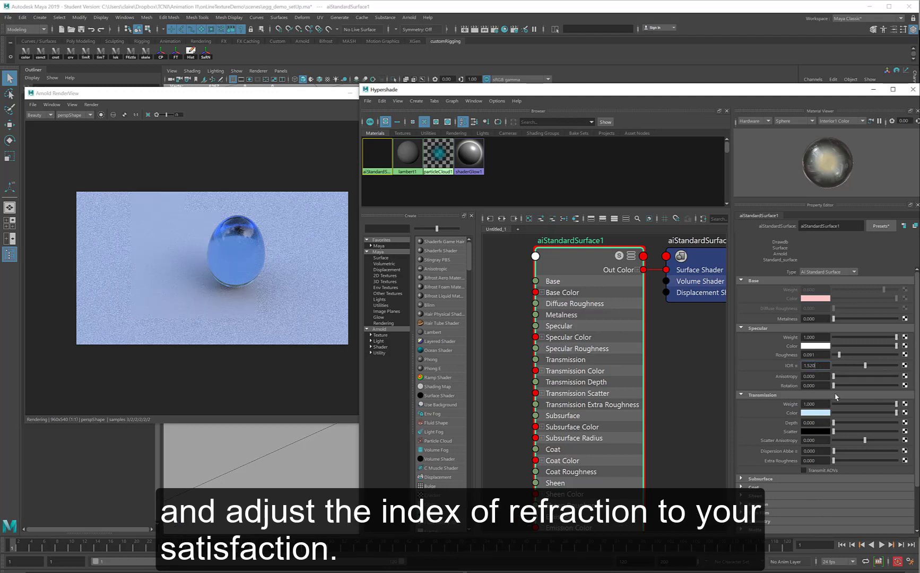
- Return the transmission weight to 0.000, and switch from the Transmission attributes to the Subsurface attributes
left_click_drag(839, 403, 832, 405)
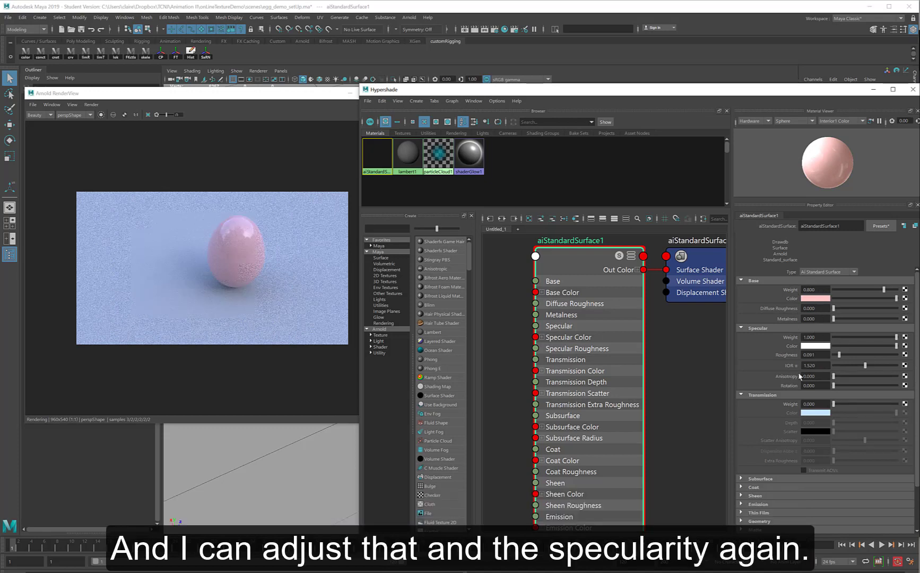
left_click(741, 396)
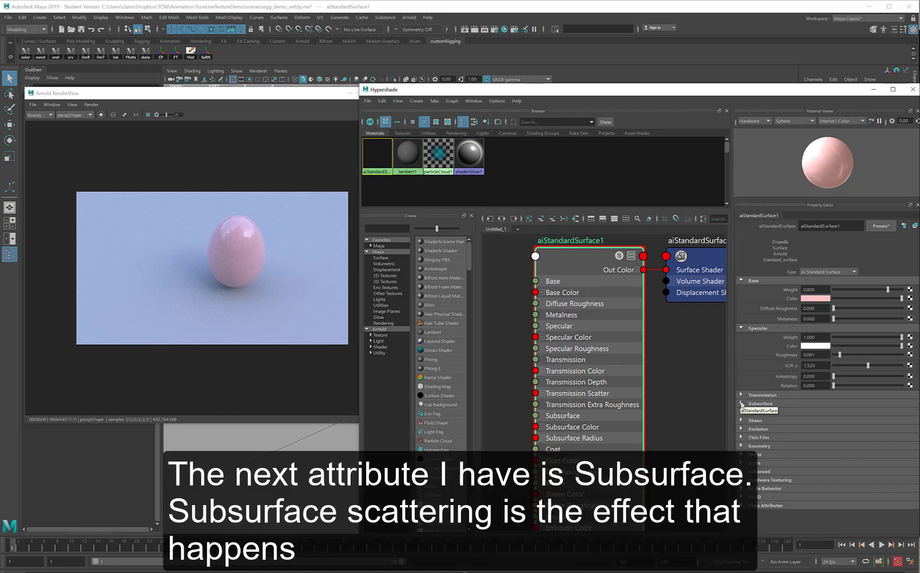
left_click(741, 404)
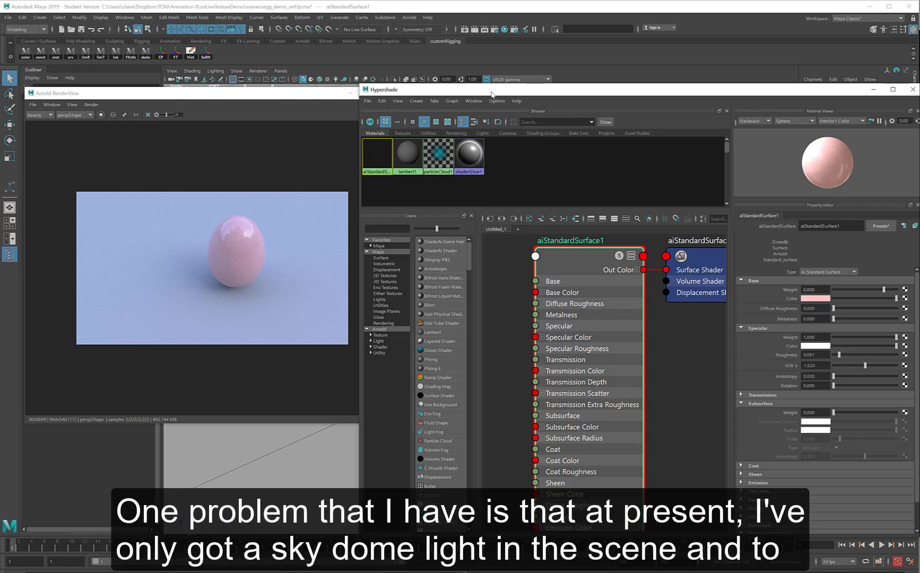
- Create an Arnold area light and move it beside the egg, to about 0.964 in Y and 1.117 in Z
left_click_drag(494, 94, 731, 108)
left_click(410, 17)
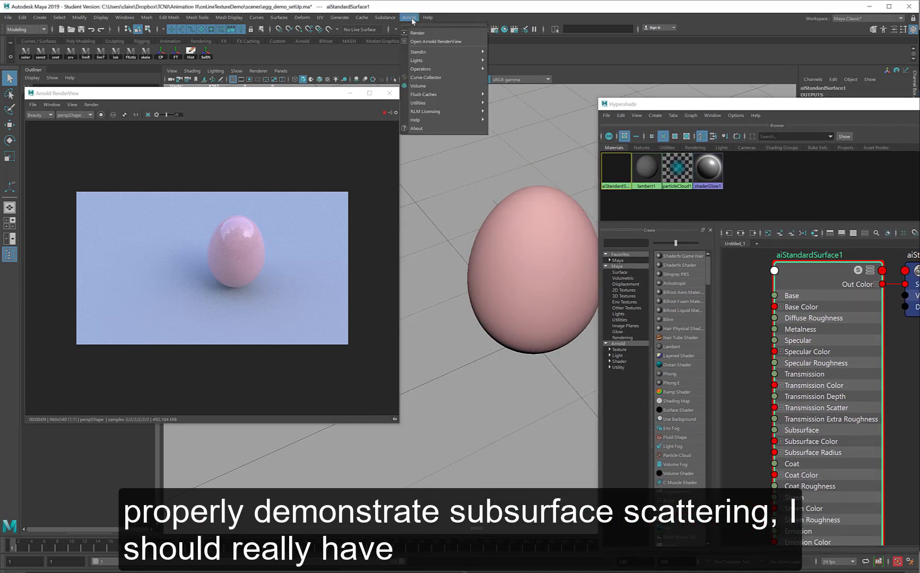
mouse_move(423, 61)
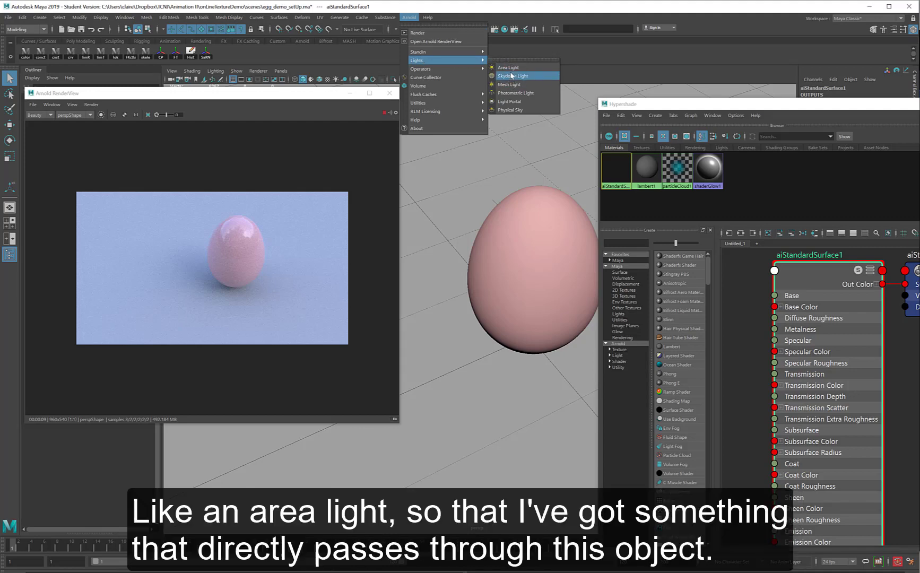
left_click(511, 68)
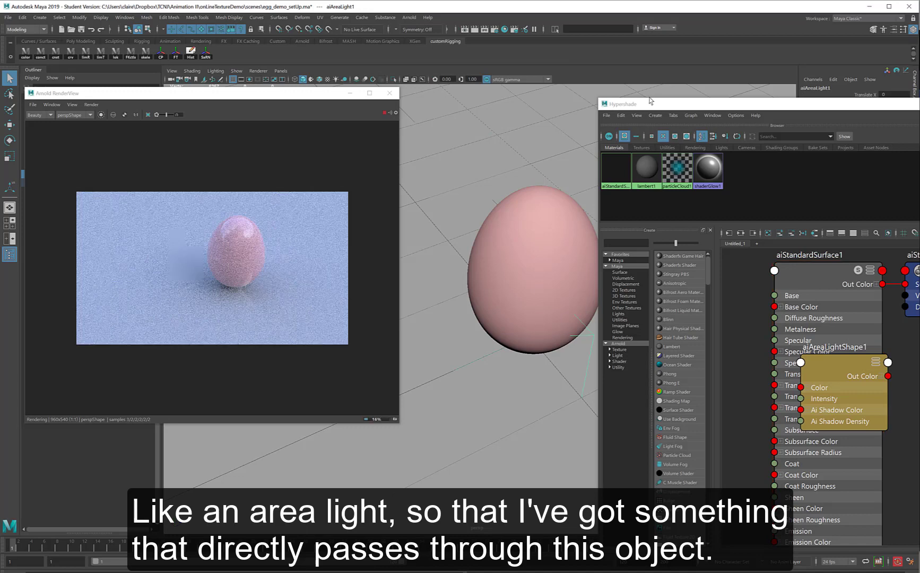
left_click_drag(655, 105, 764, 109)
key("w")
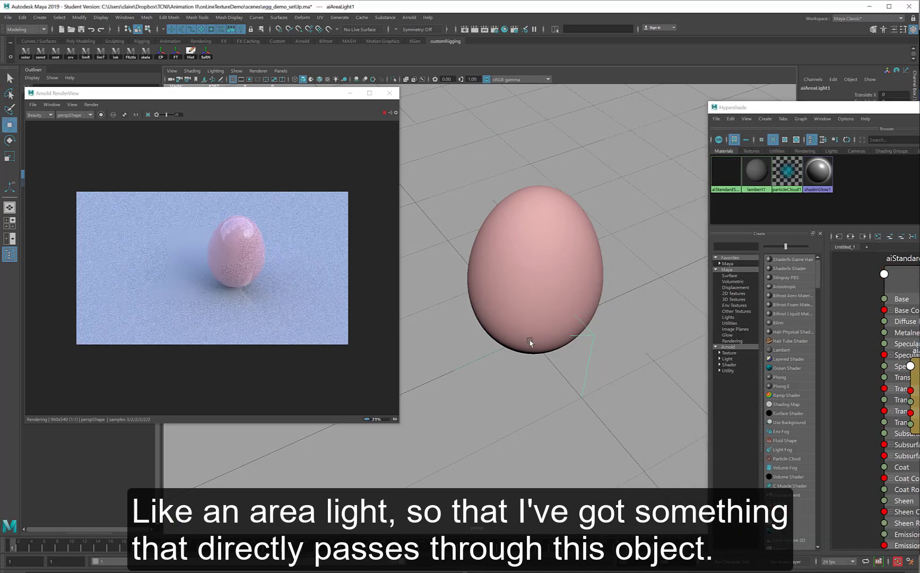
left_click_drag(557, 318, 638, 298)
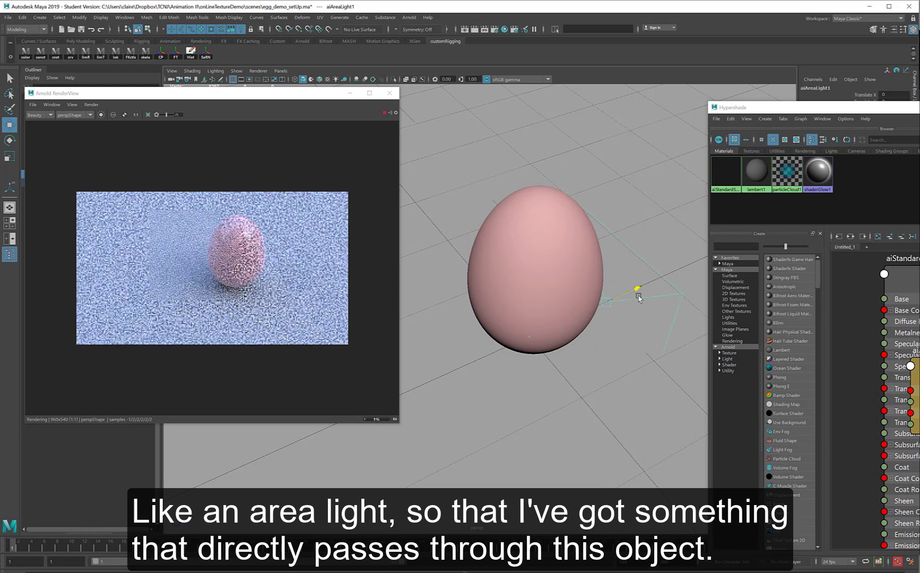
left_click_drag(612, 264, 607, 200)
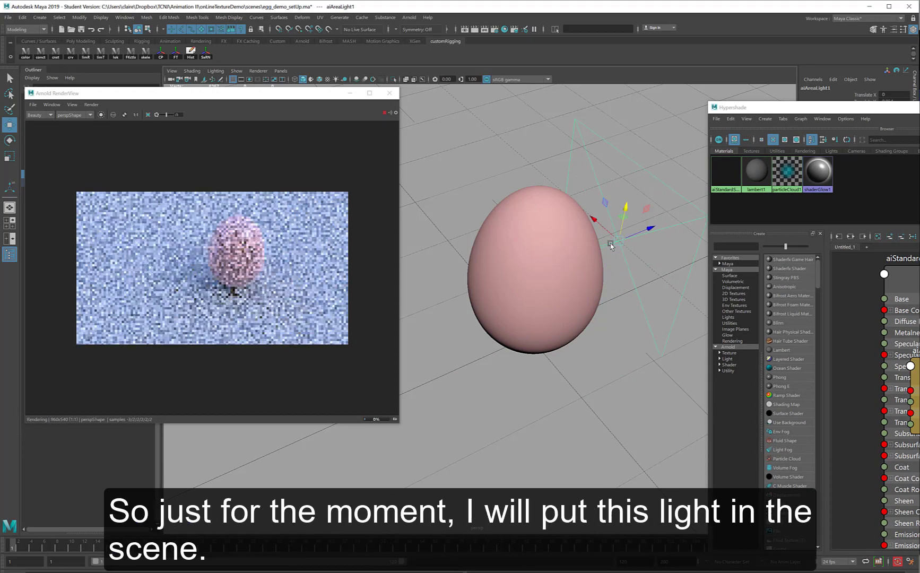
- Bring up the aiStandardSurface1 attributes again and set the subsurface weight to 1.000
left_click_drag(879, 109, 485, 117)
left_click_drag(461, 108, 457, 101)
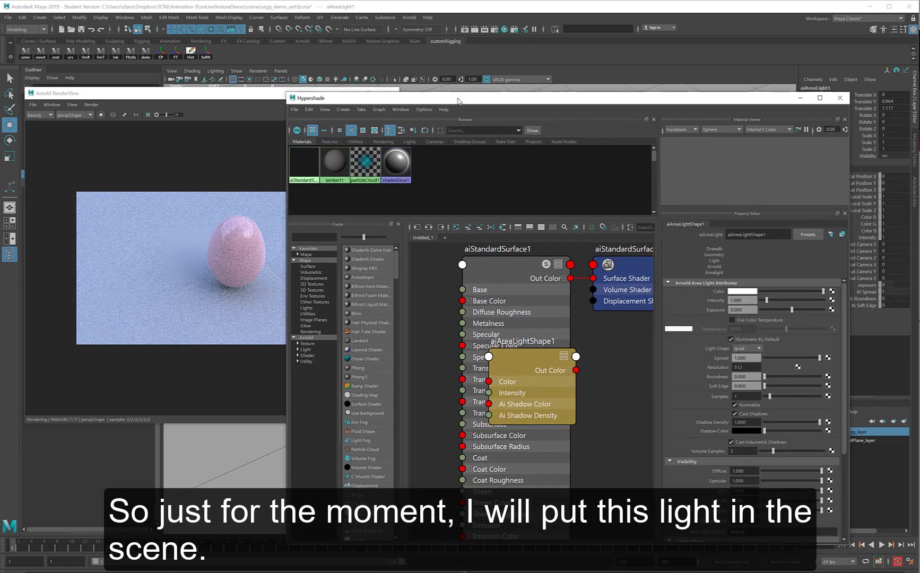
left_click(503, 275)
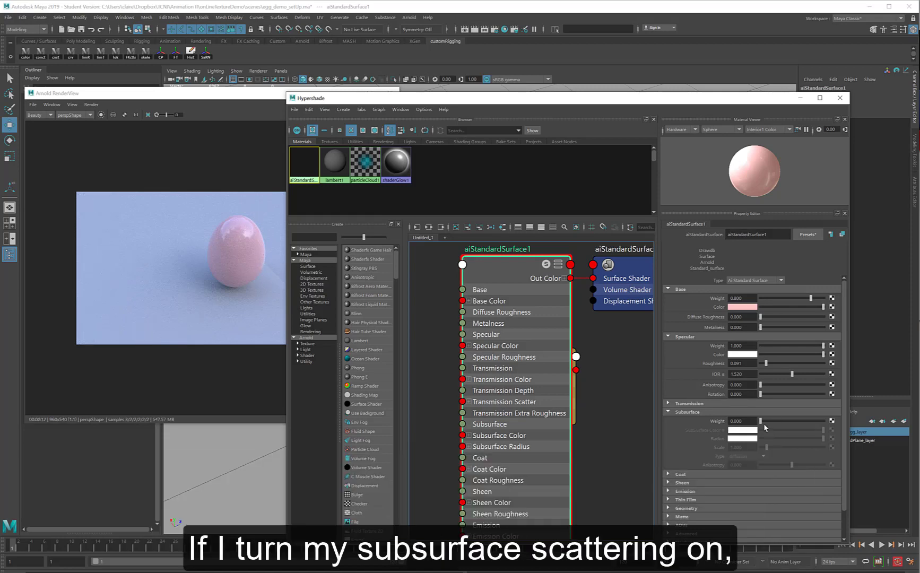
left_click_drag(763, 423, 865, 423)
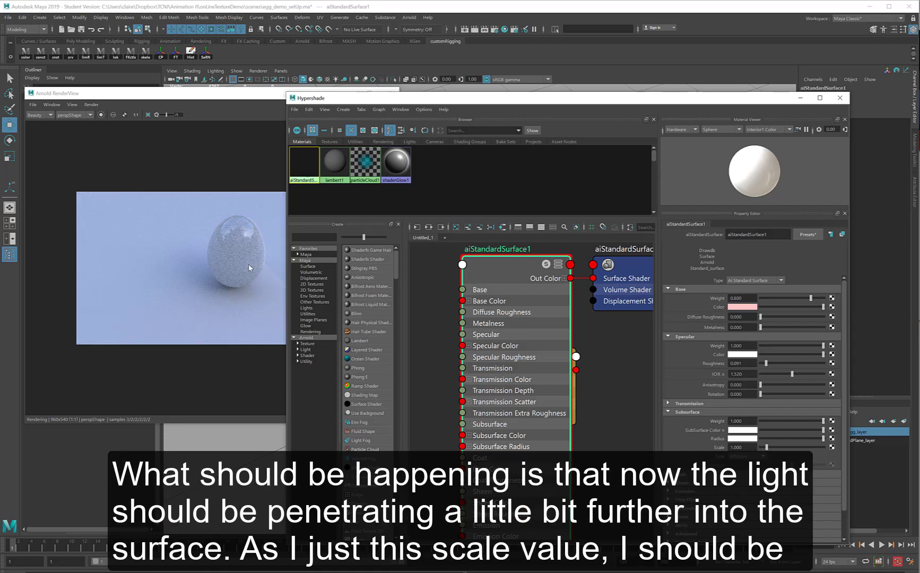
- Raise the subsurface scale to 4.439 and darken the subsurface radius slightly to a light grey
left_click(780, 448)
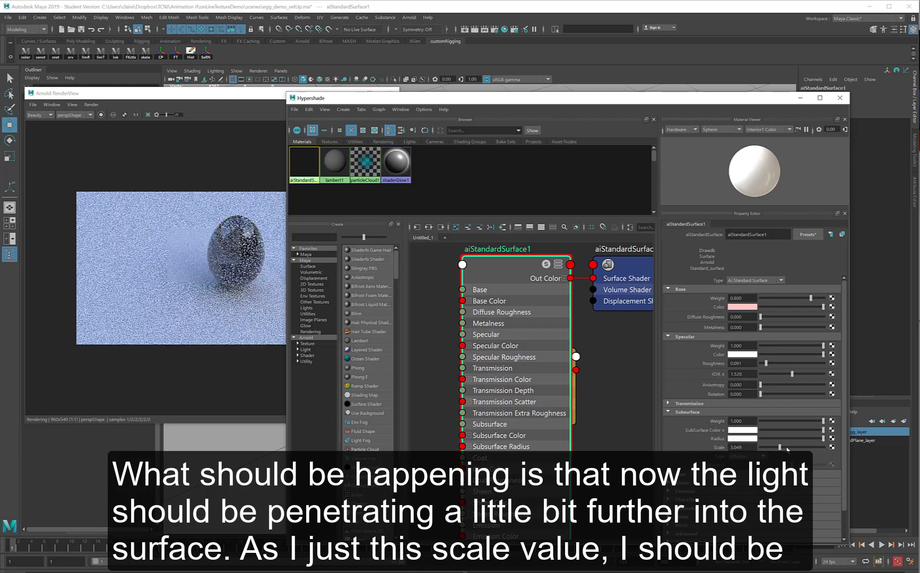
left_click(789, 447)
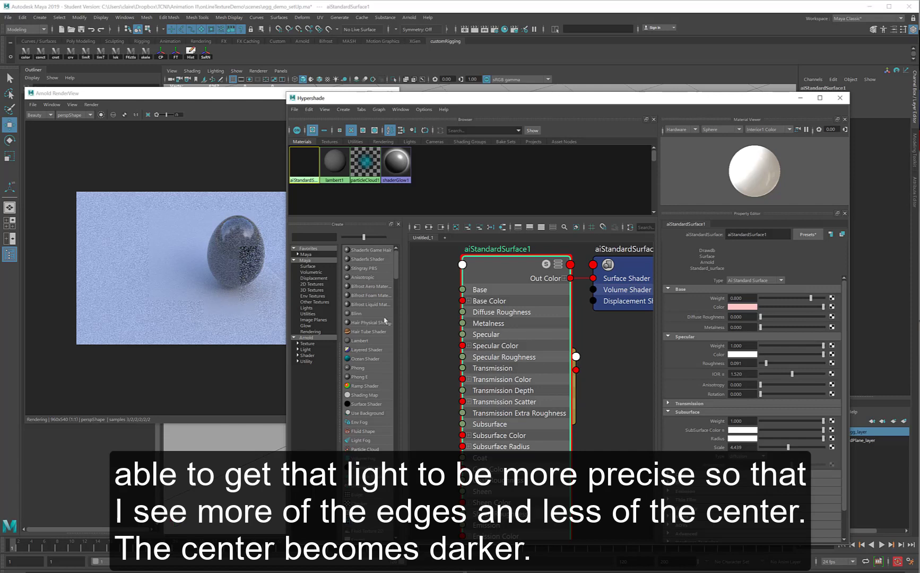
left_click(812, 439)
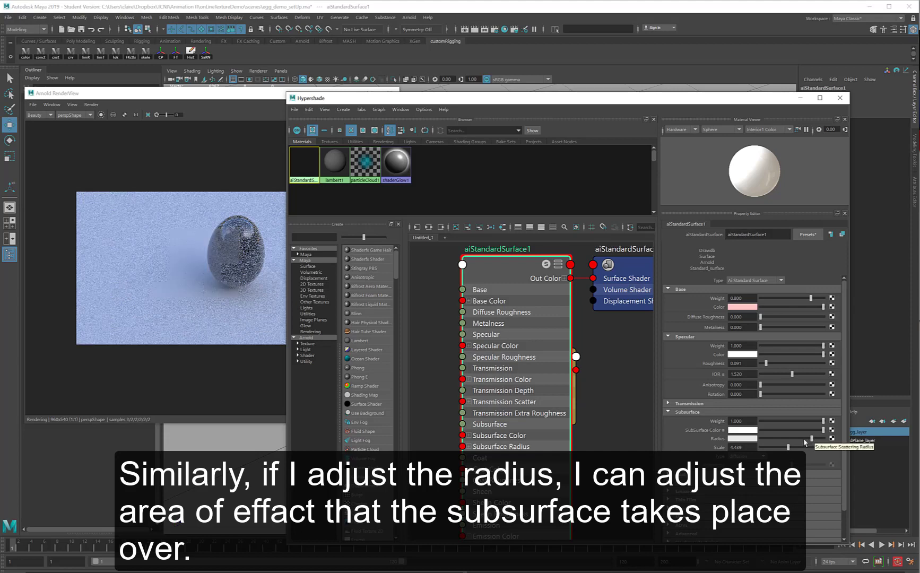
- Tint the subsurface color light green and change the subsurface type to randomwalk
left_click(743, 430)
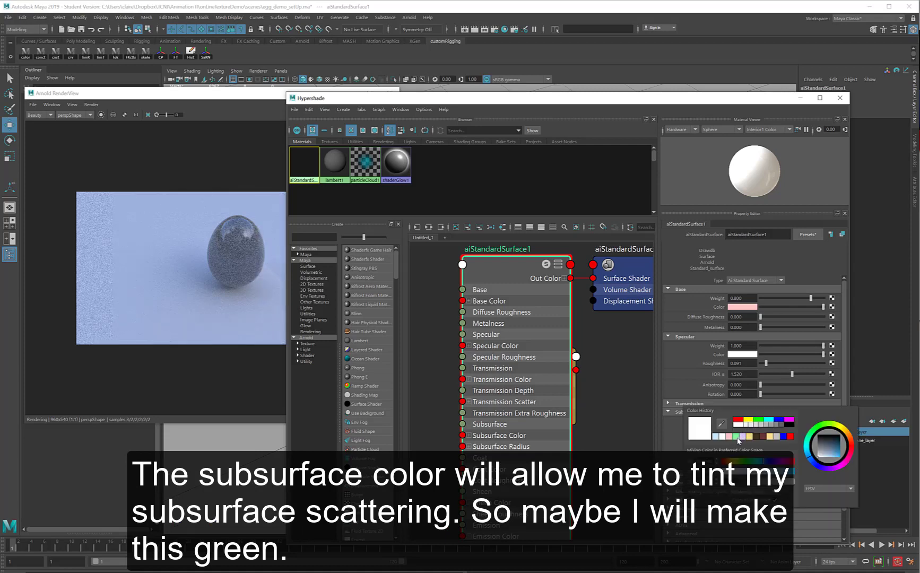
left_click(738, 437)
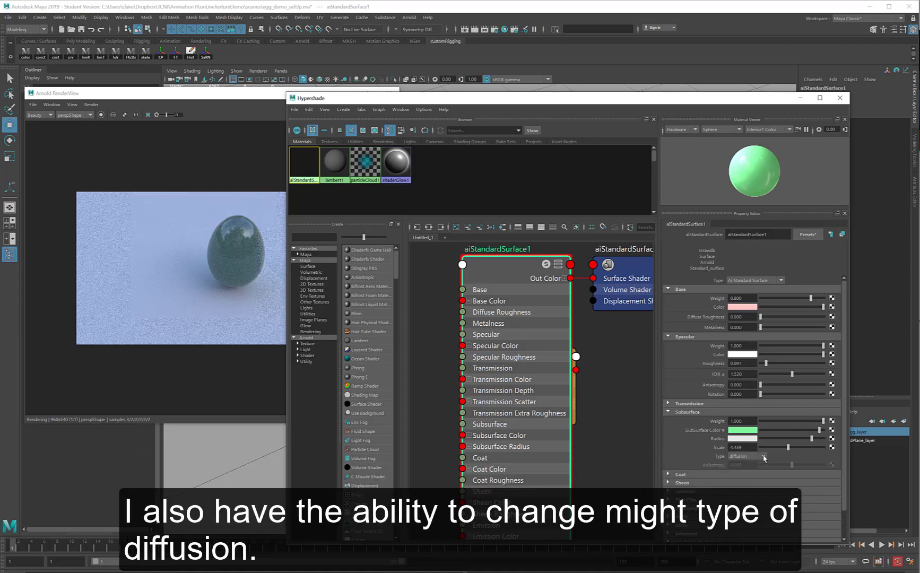
left_click(764, 457)
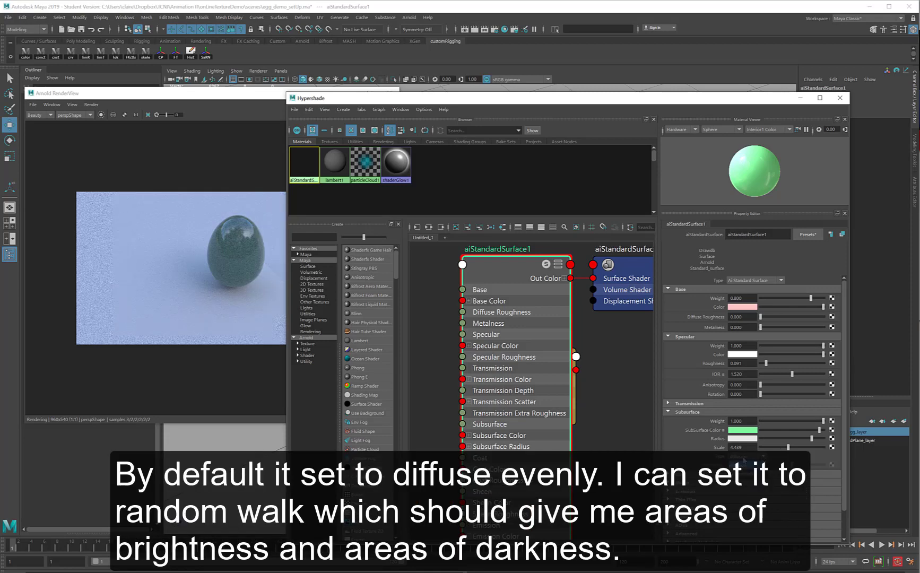
left_click(743, 472)
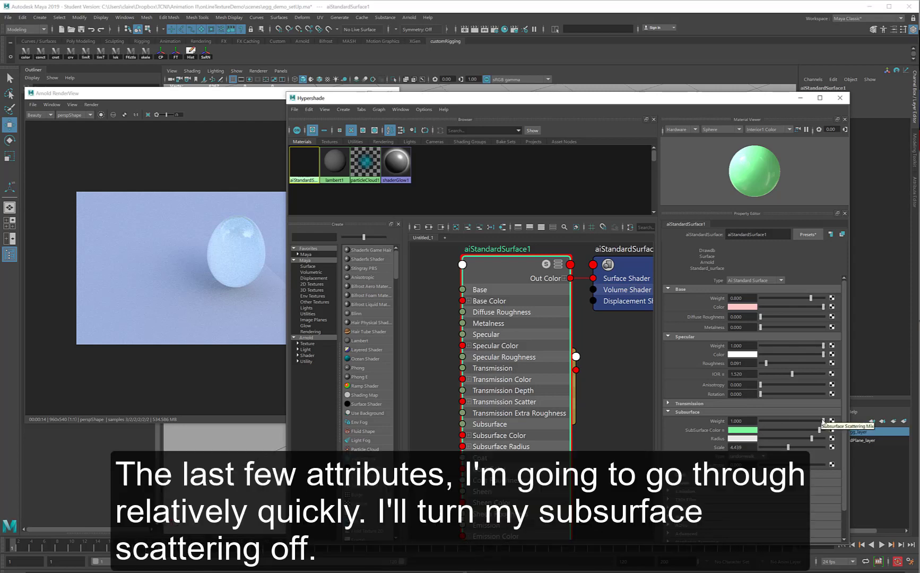
- Return the subsurface weight to 0.000, and delete the area light beside the egg
left_click_drag(823, 421, 747, 421)
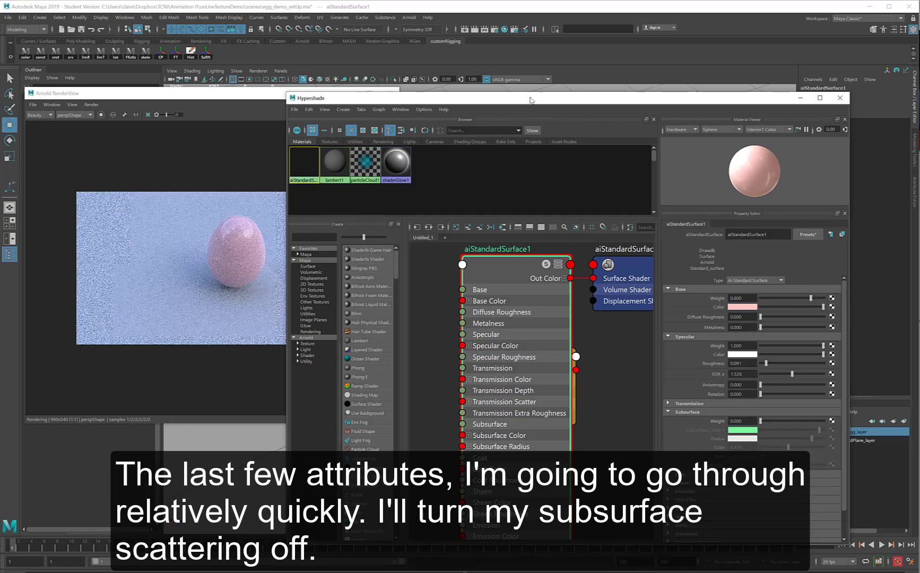
left_click_drag(549, 100, 919, 109)
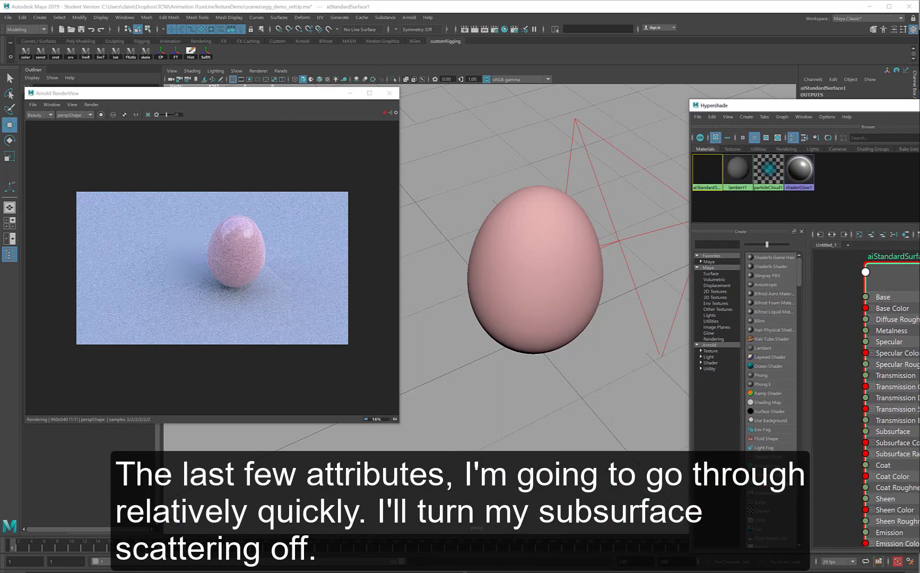
left_click(624, 249)
left_click(624, 250)
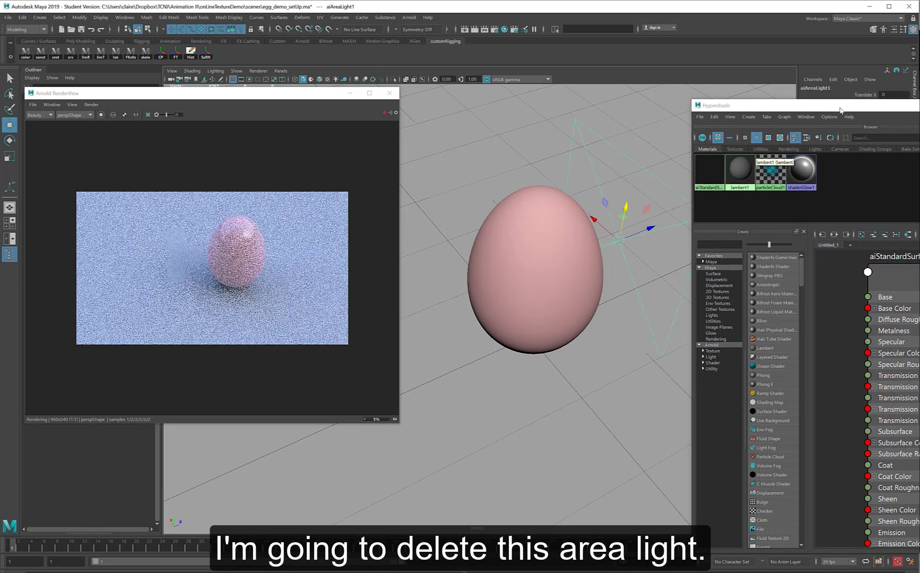
key("Delete")
left_click_drag(840, 110, 482, 100)
- Give the aiStandardSurface1 material a clear coat with a weight of 1.000 and a roughness of 0.305
left_click(540, 265)
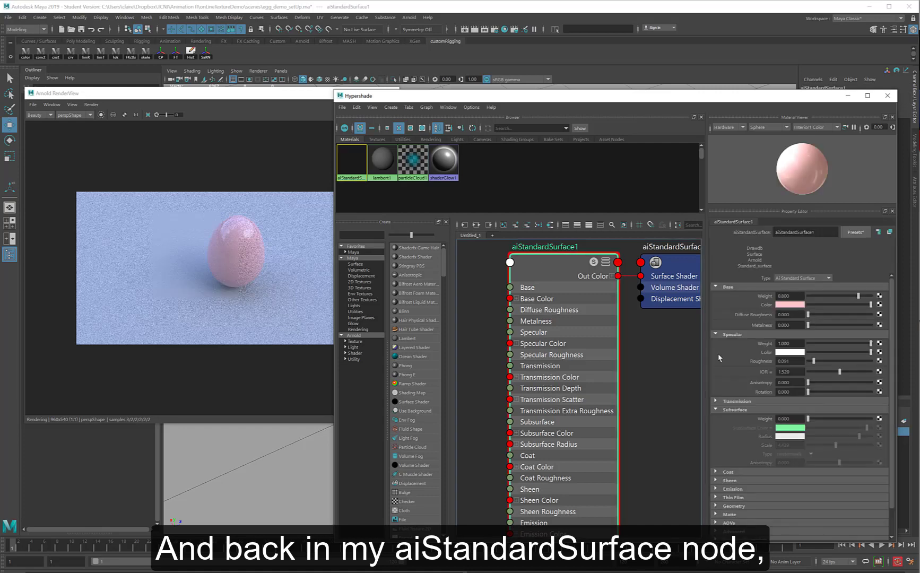
left_click(716, 410)
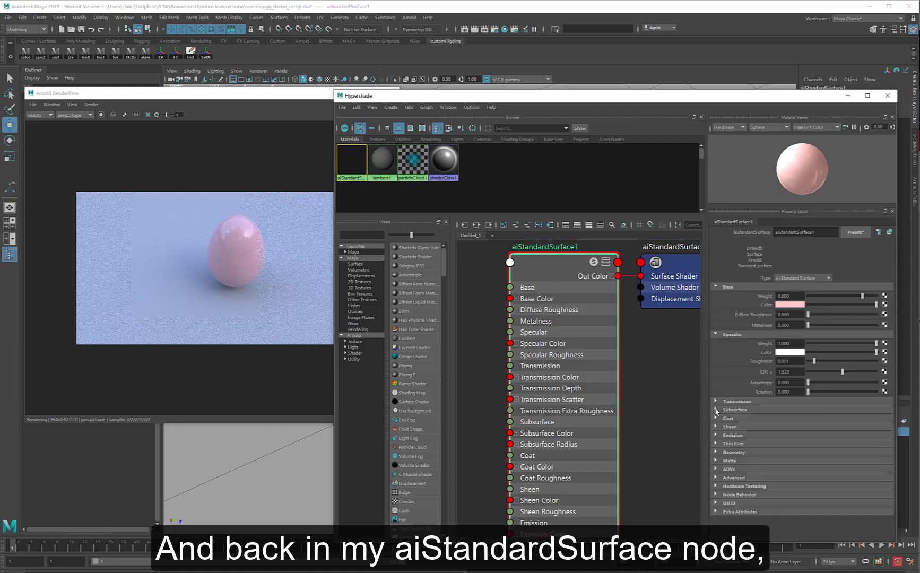
left_click(716, 418)
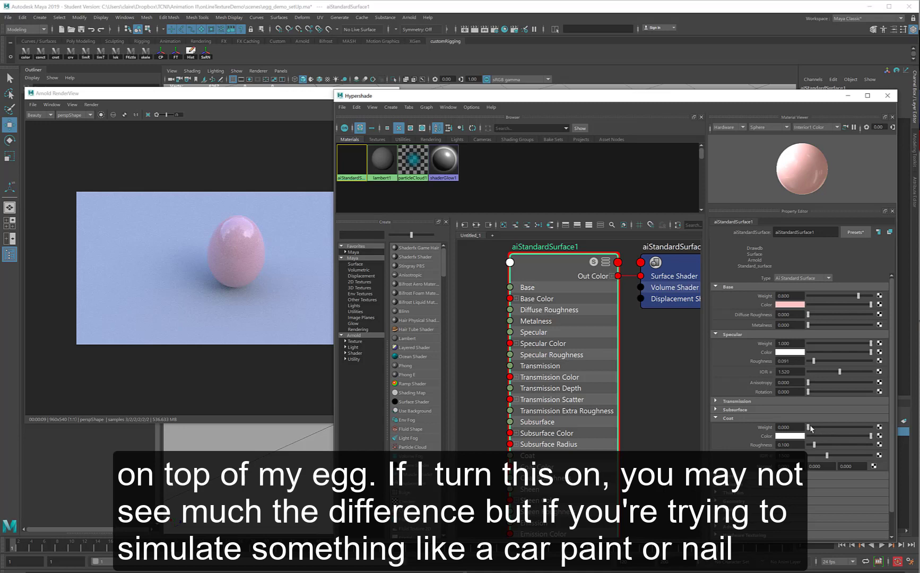
left_click_drag(808, 427, 871, 428)
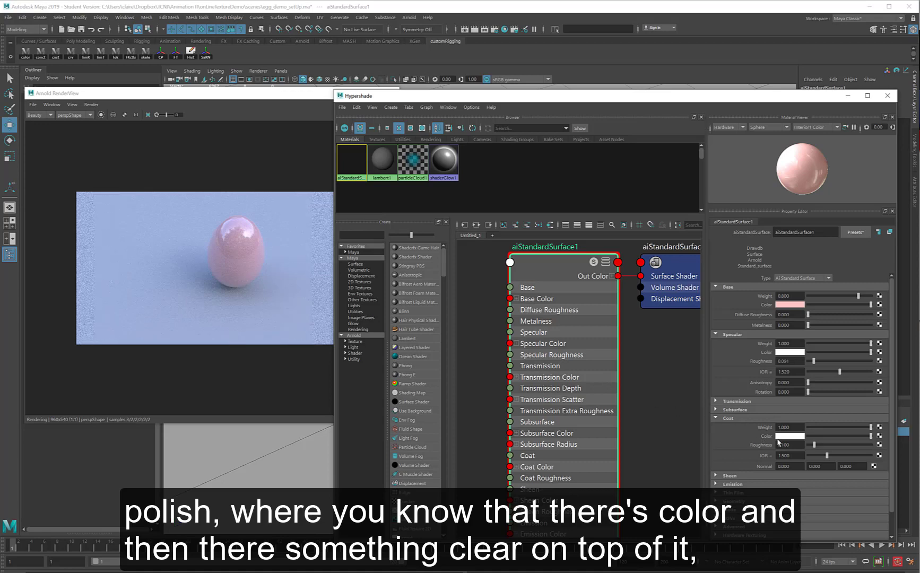
left_click(820, 445)
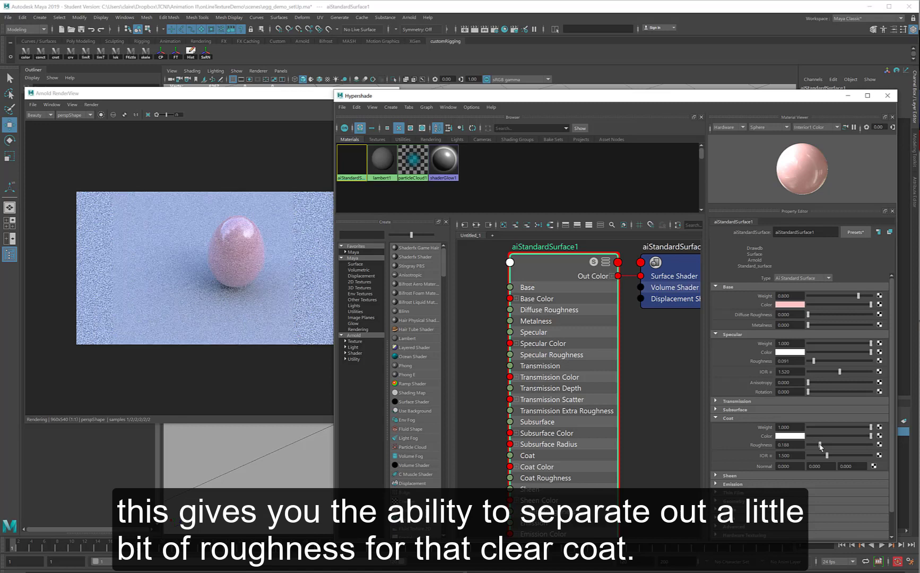
left_click(827, 445)
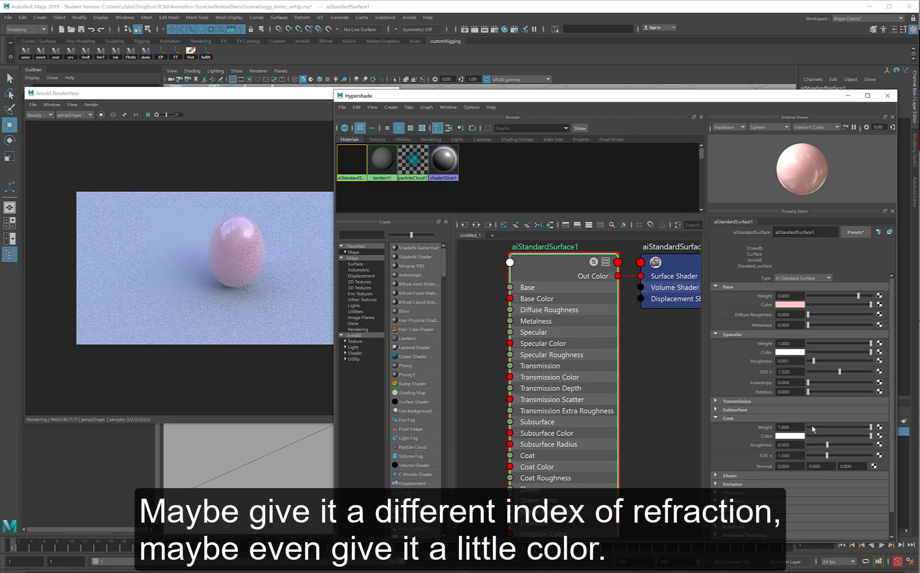
- Switch from the Coat to the Sheen attributes, and set a sheen weight of 1.000 with a lavender color
left_click(715, 418)
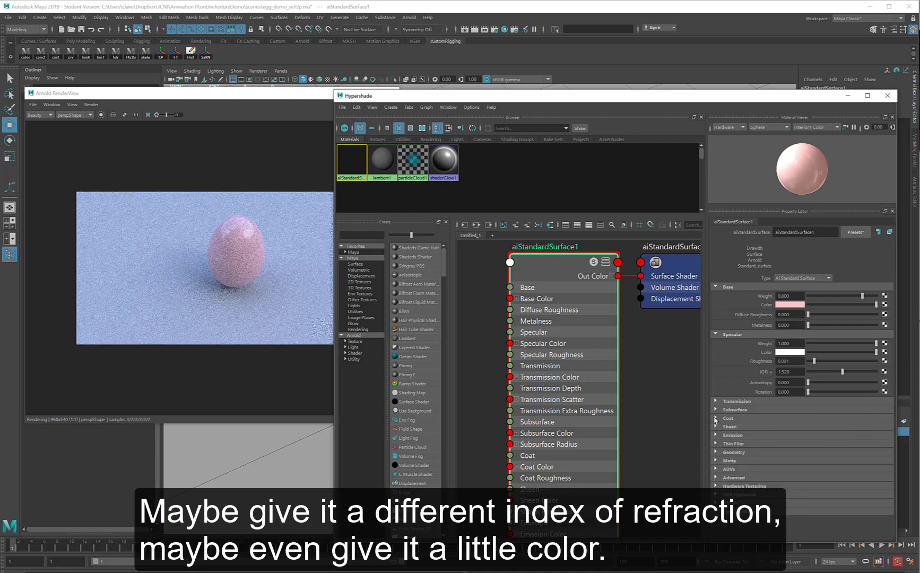
left_click(716, 427)
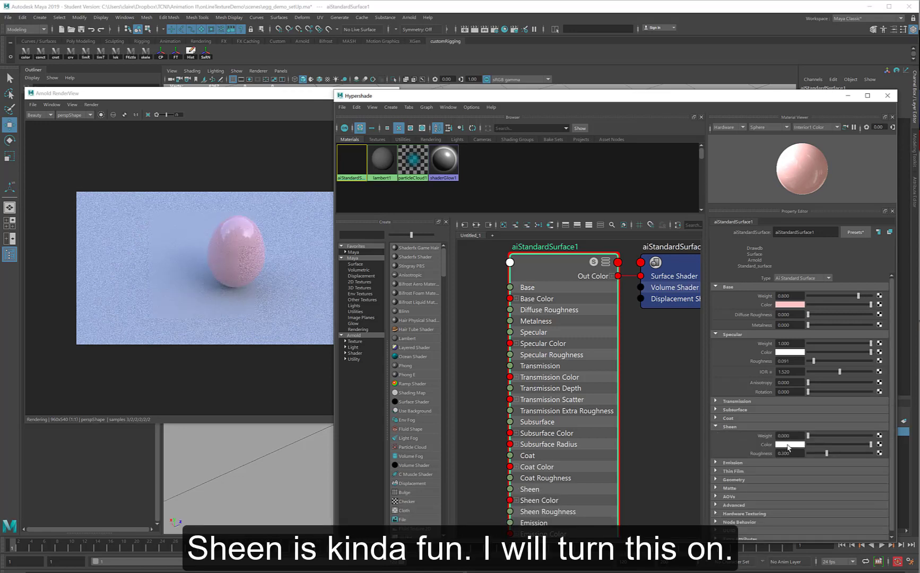
left_click(870, 436)
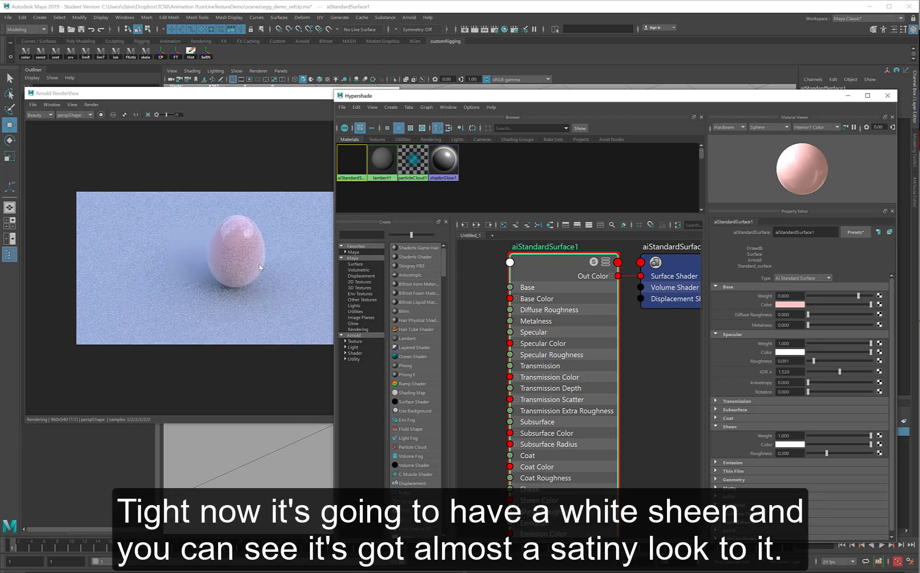
left_click(796, 445)
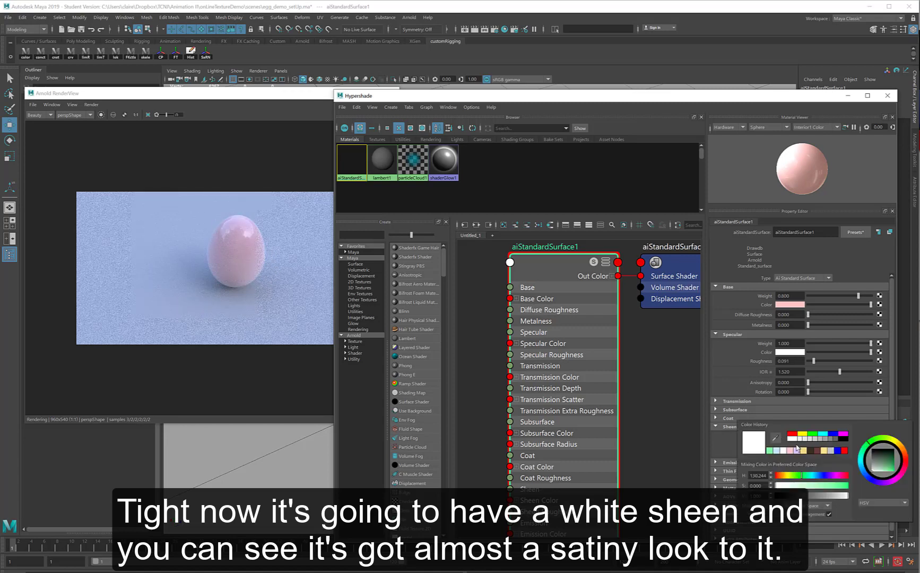
left_click(798, 451)
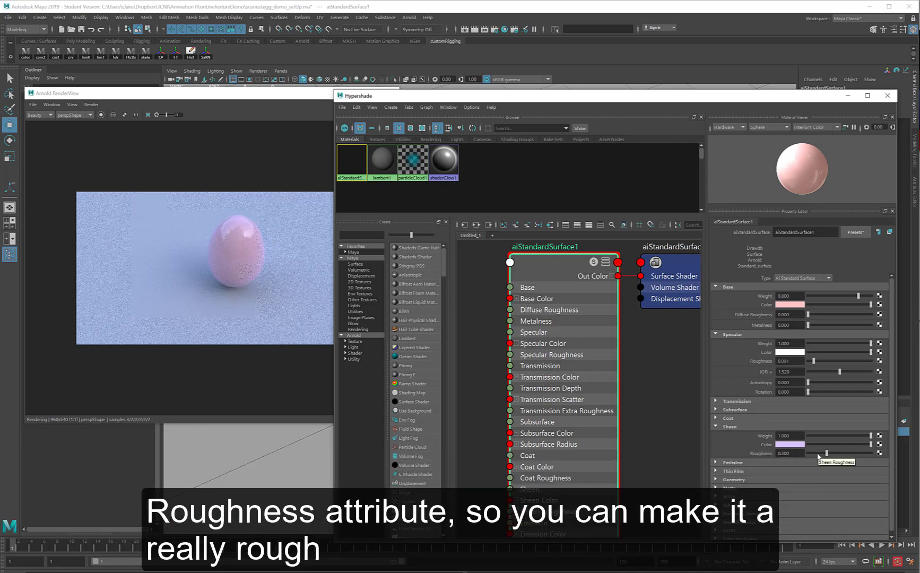
- Try a sheen roughness of 0.655, set it to 0.103, and return the sheen weight to 0.000
left_click(849, 454)
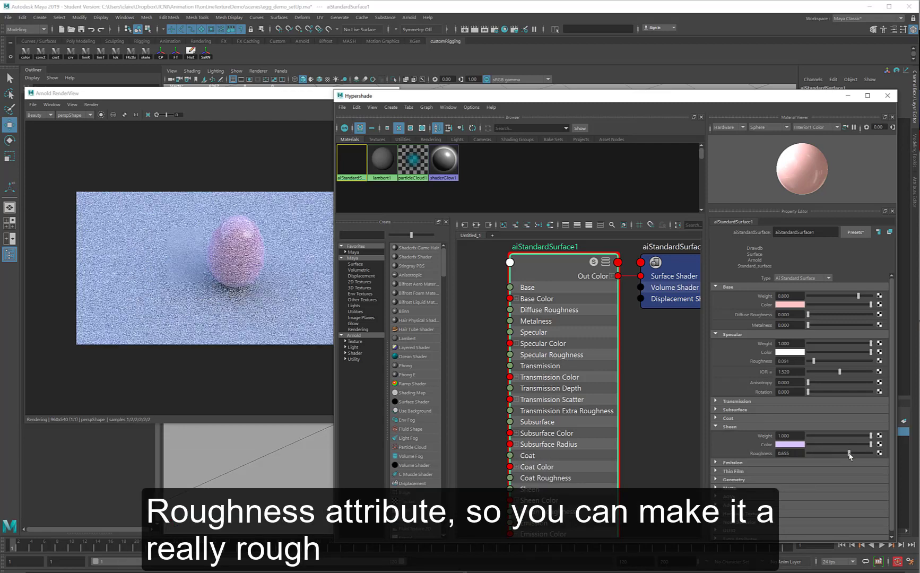
left_click(814, 453)
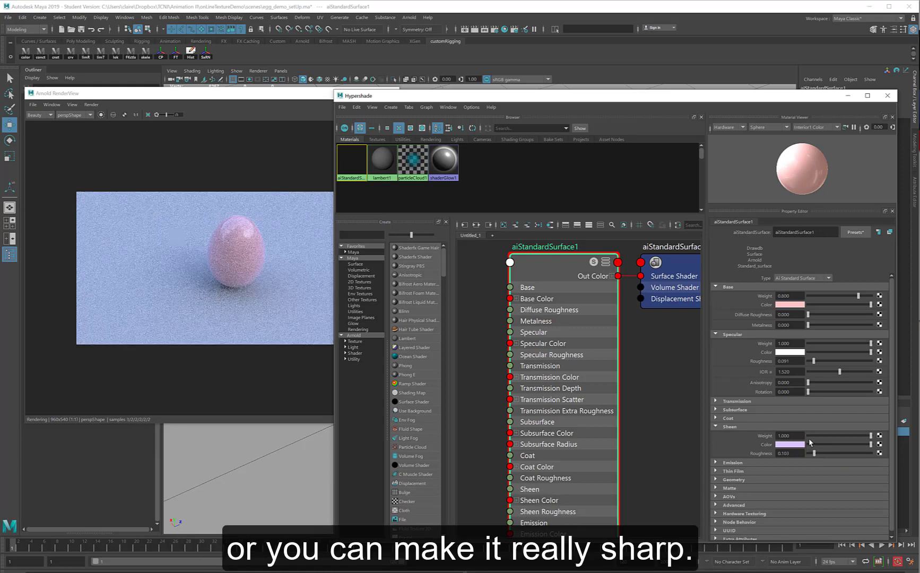
scroll(817, 440, "down", 1)
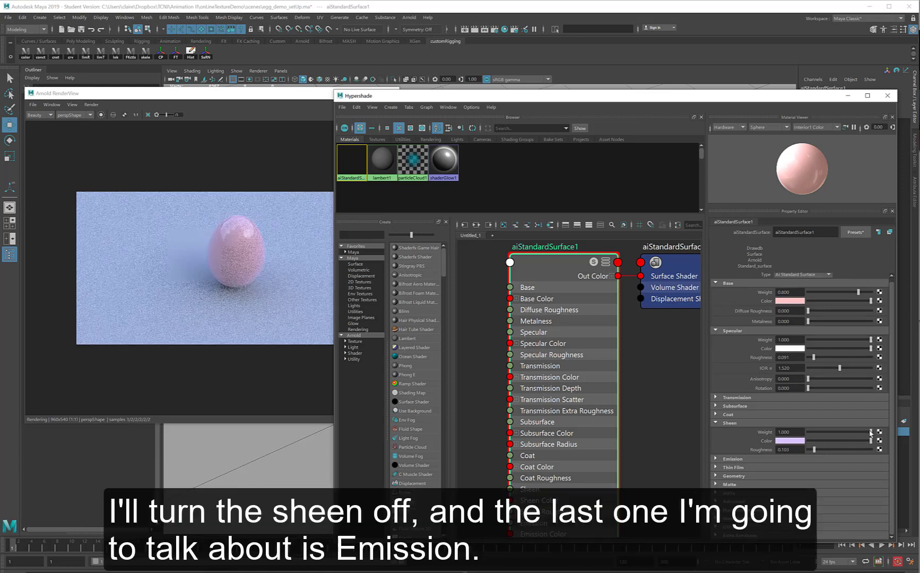
left_click_drag(870, 433, 807, 432)
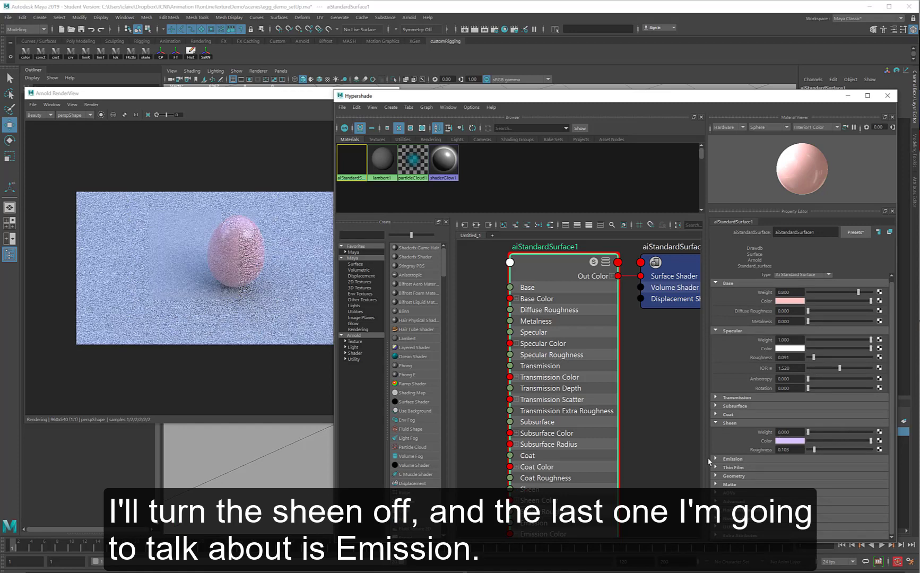
left_click(715, 424)
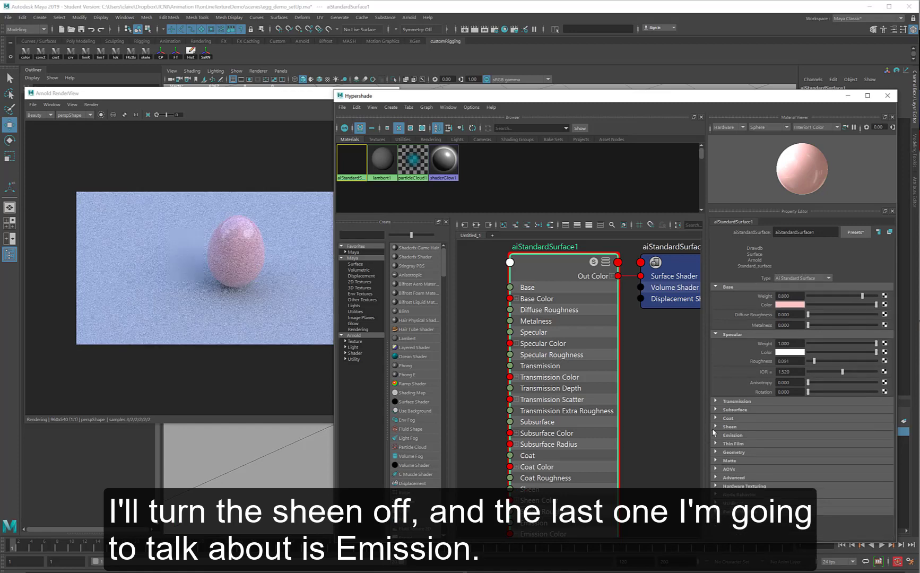
- Give the aiStandardSurface1 material an emission weight of 1.000 and a pale yellow emission color
left_click(716, 435)
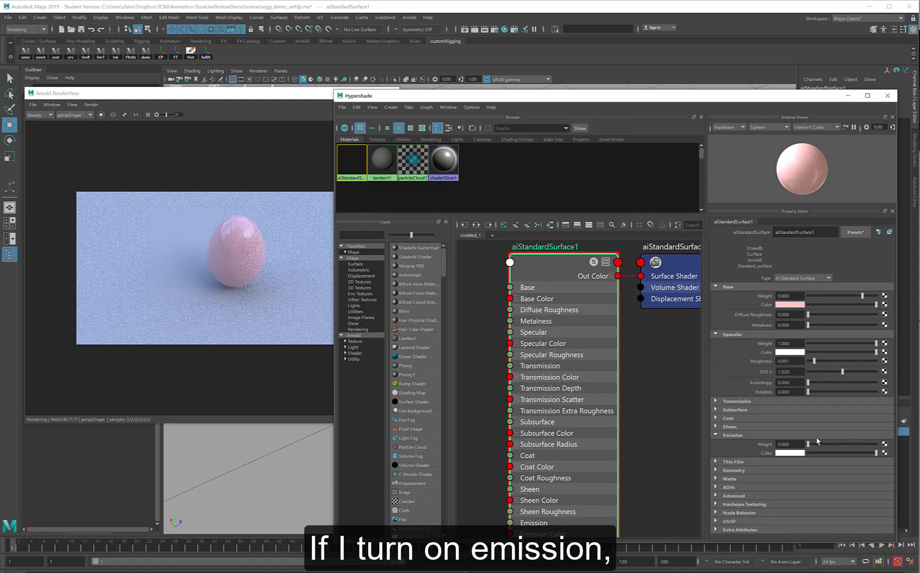
left_click_drag(808, 445, 881, 447)
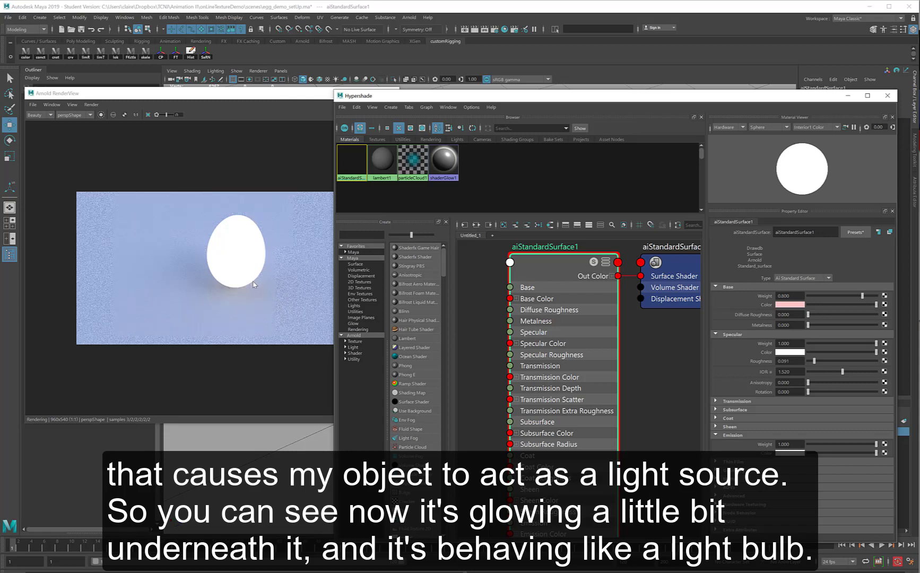
left_click(790, 453)
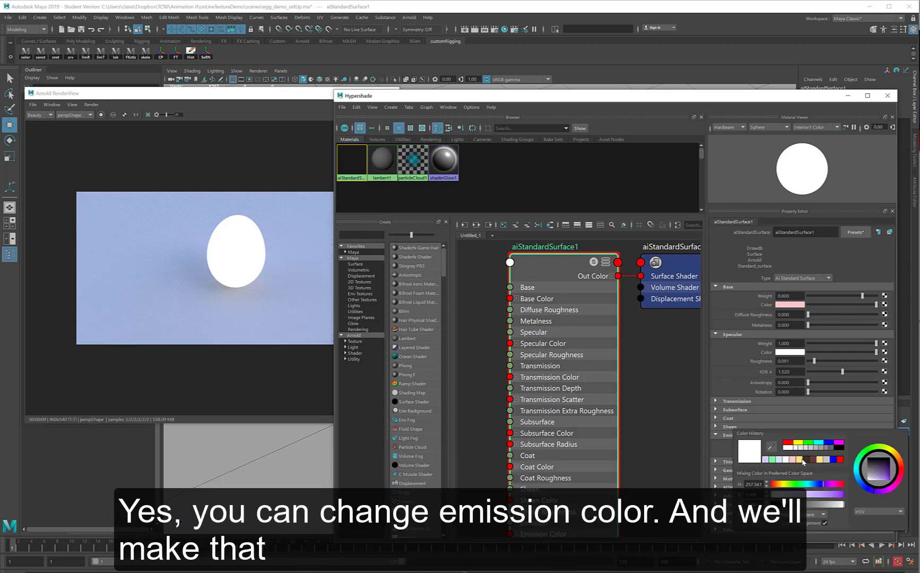
left_click(800, 460)
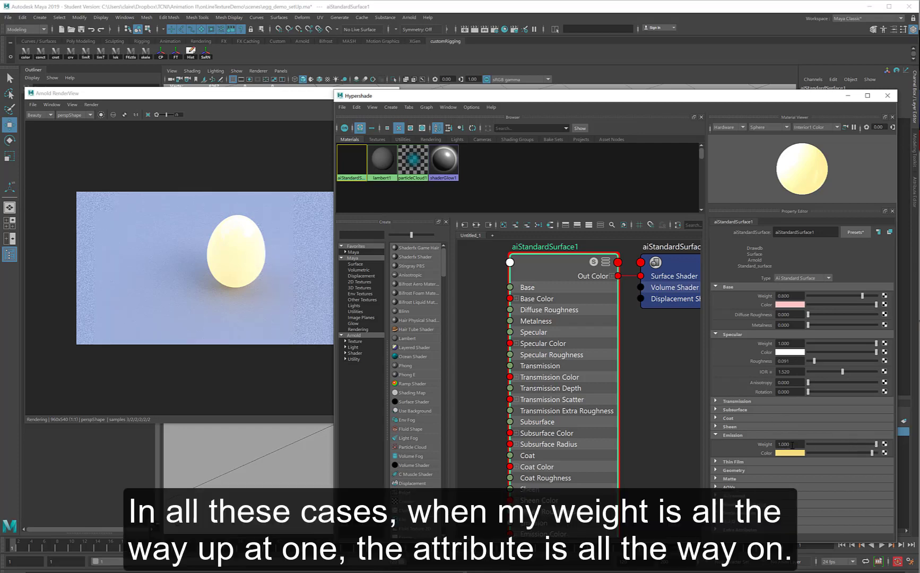
- Reduce the emission weight to 0.307 and blend in subsurface scattering with a weight of 0.691
left_click_drag(876, 448, 830, 446)
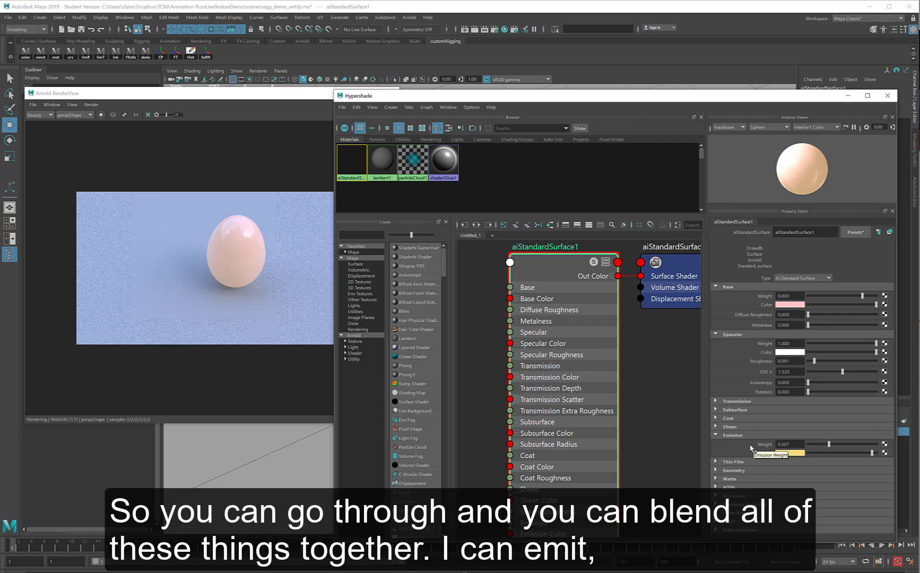
left_click(715, 410)
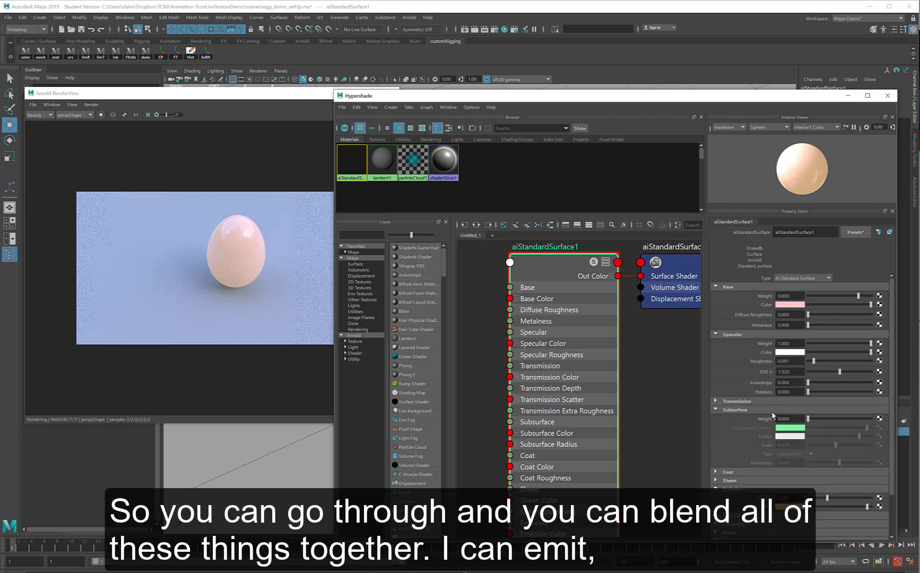
left_click_drag(818, 419, 852, 420)
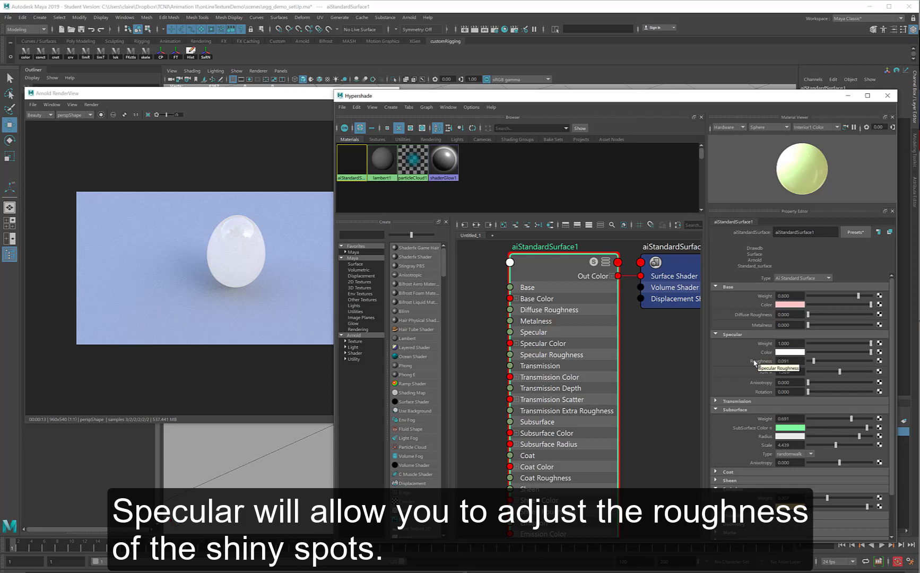
- Review the material's Transmission, Subsurface, Coat, Sheen and Emission attributes with all of these sections expanded
left_click(721, 402)
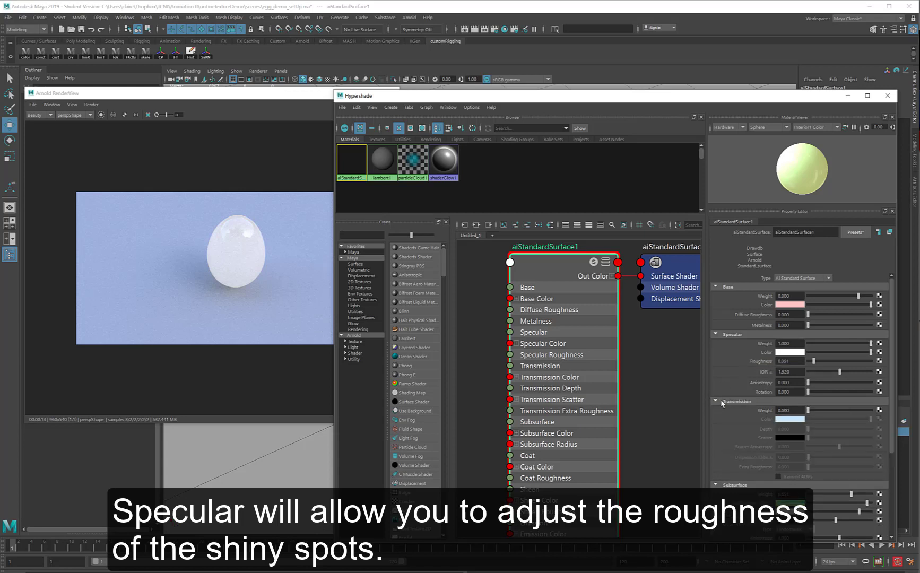
scroll(735, 399, "down", 2)
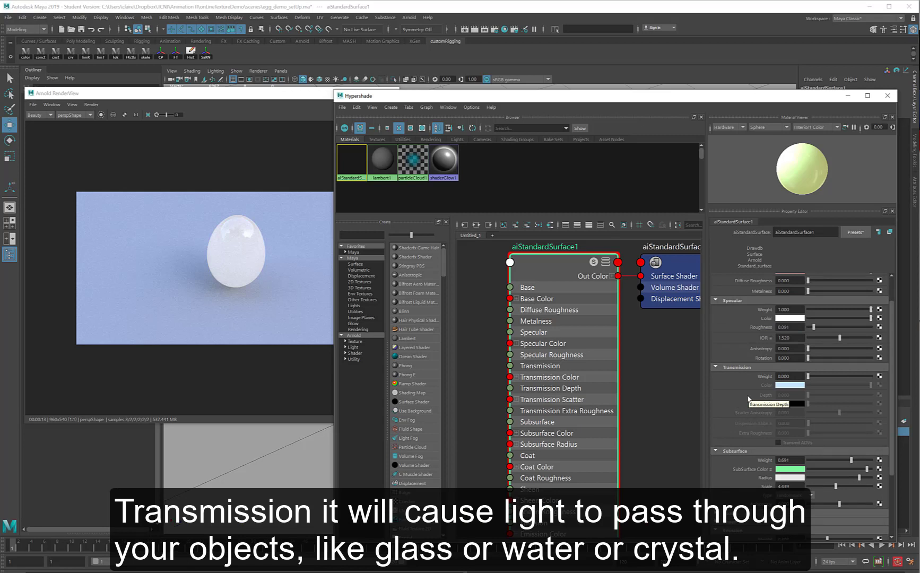
scroll(748, 398, "down", 5)
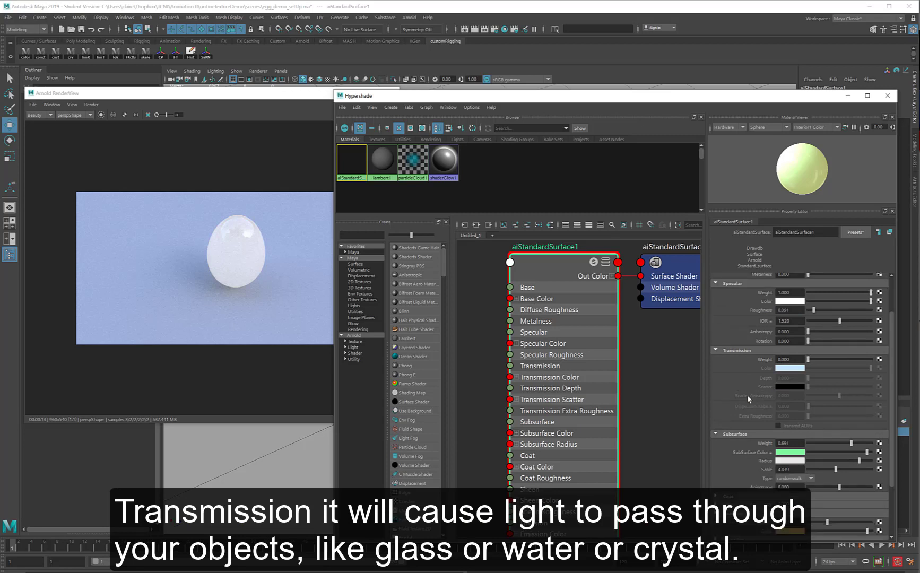
scroll(748, 399, "down", 1)
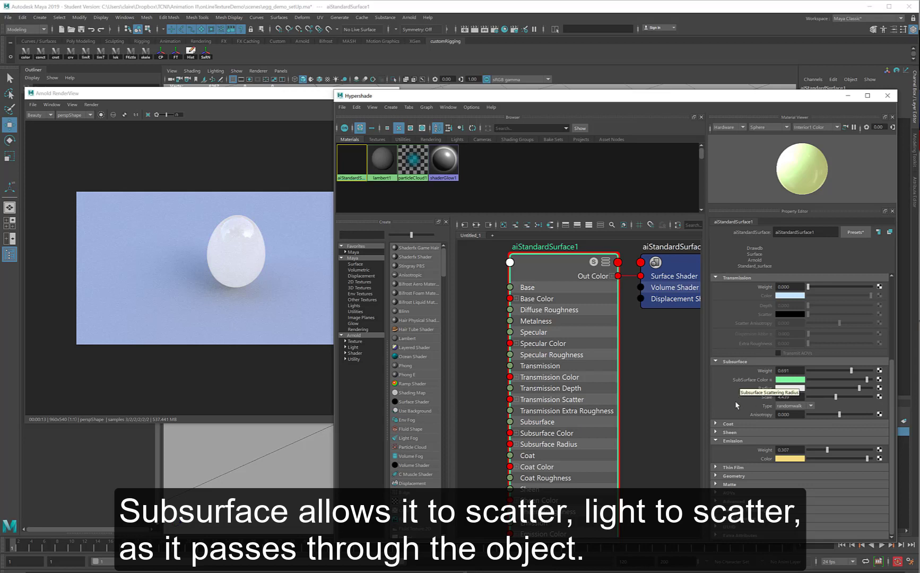
left_click(717, 424)
scroll(770, 429, "down", 1)
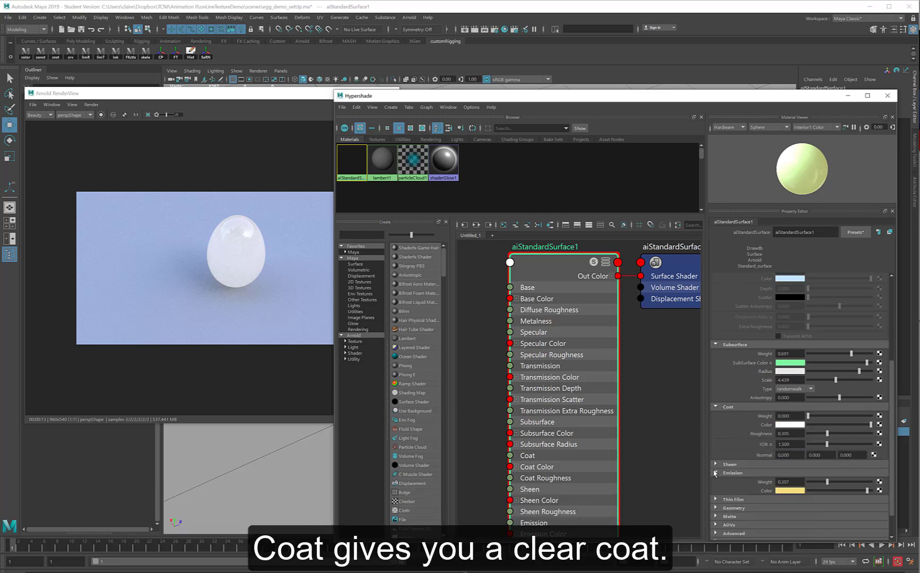
left_click(716, 464)
scroll(786, 440, "down", 3)
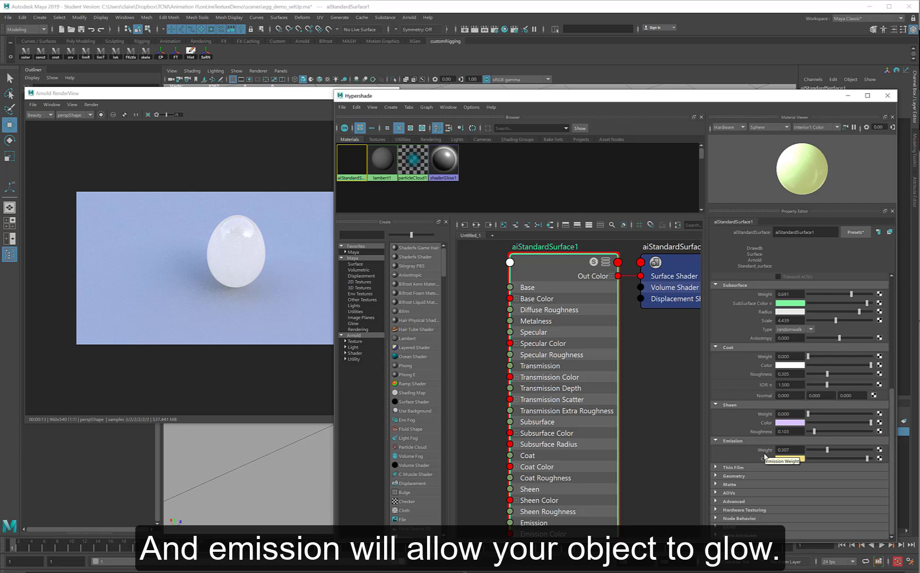
scroll(766, 455, "up", 5)
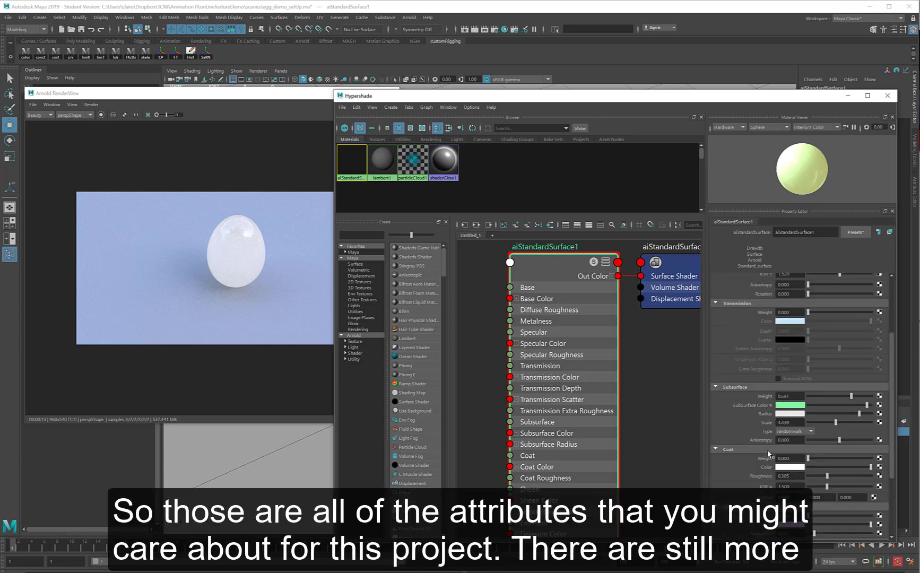
scroll(768, 454, "up", 5)
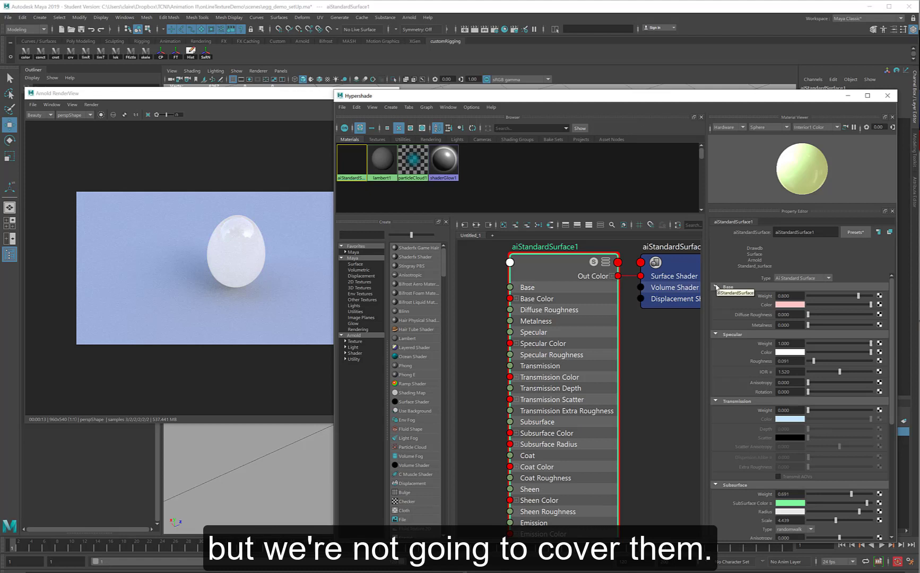
- Collapse the Base, Specular, Transmission, Subsurface, Coat, Sheen and Emission attribute sections of the material
left_click(716, 287)
left_click(717, 296)
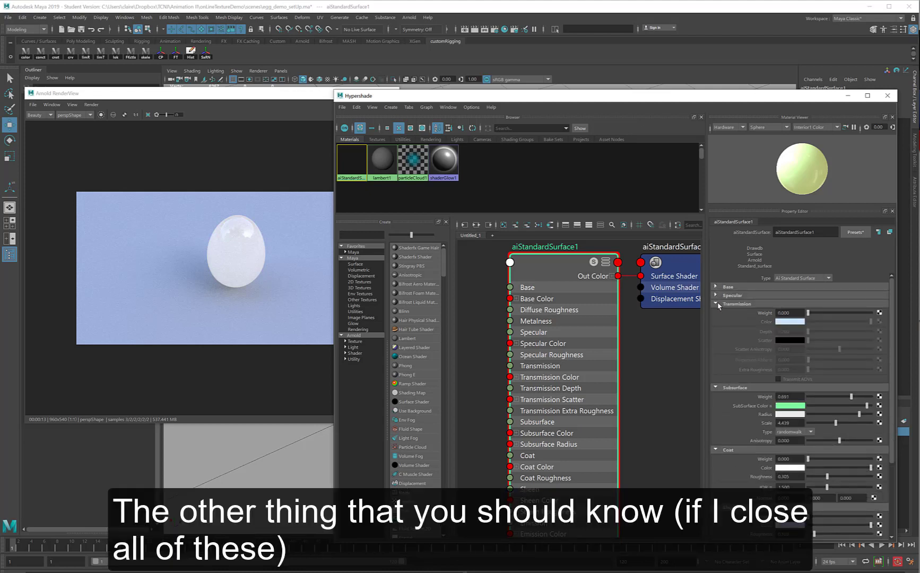
left_click(717, 304)
left_click(717, 312)
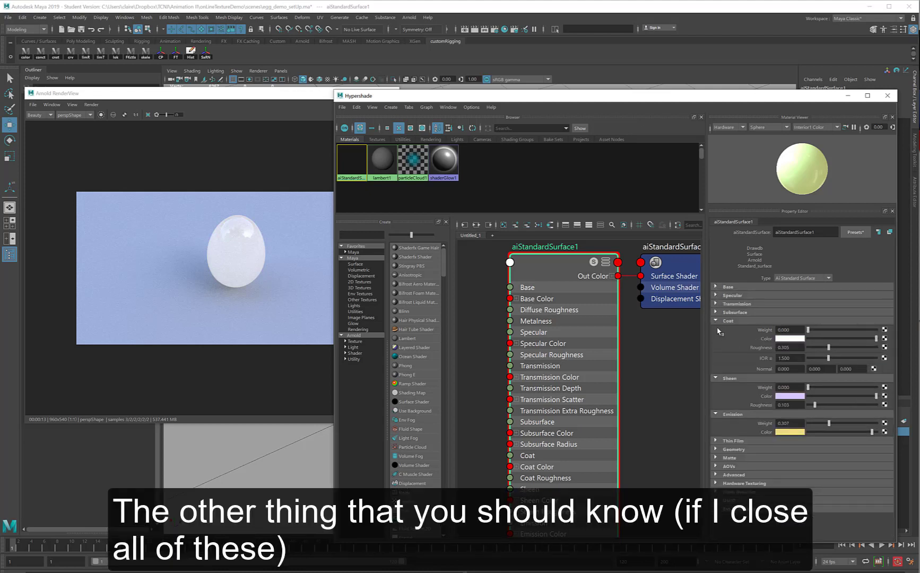
left_click(717, 321)
left_click(716, 329)
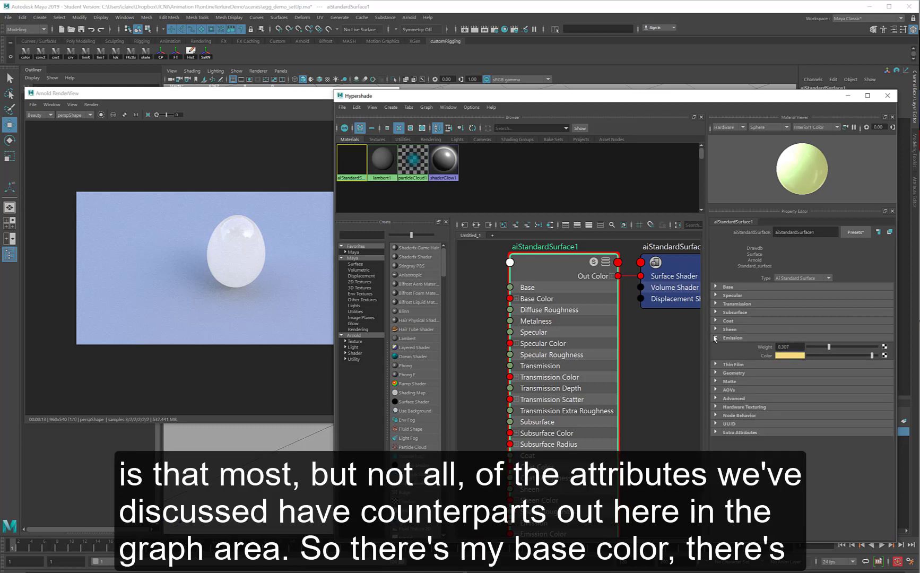
left_click(716, 338)
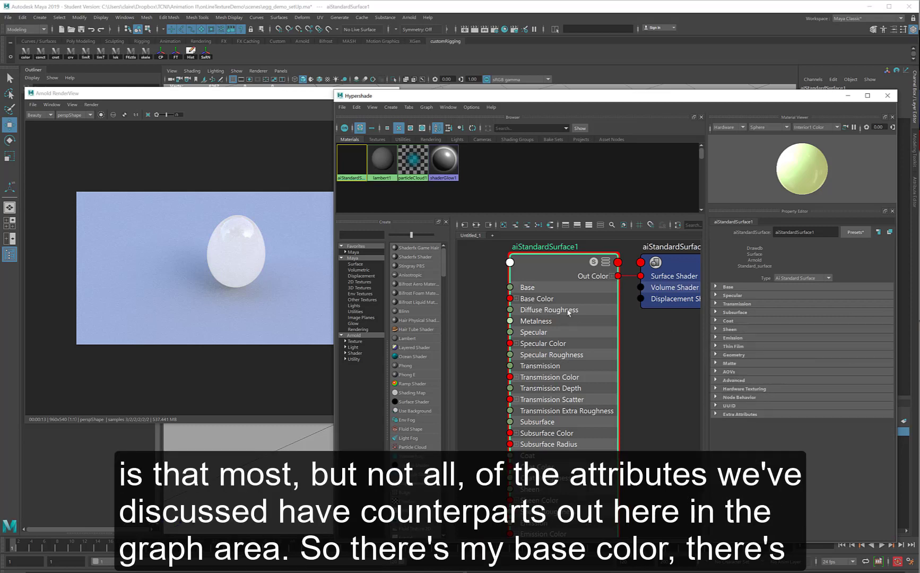
- Examine the attribute inputs on the aiStandardSurface1 node in the graph area, nudging the node slightly toward its shading group
mouse_move(542, 270)
left_mouse_down()
mouse_move(561, 265)
mouse_move(557, 272)
left_mouse_up()
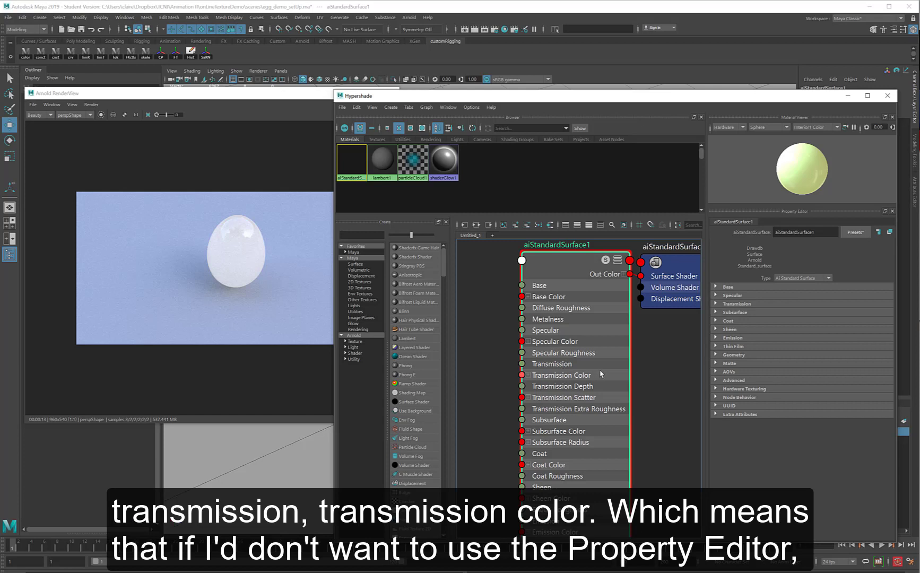
scroll(650, 373, "down", 3)
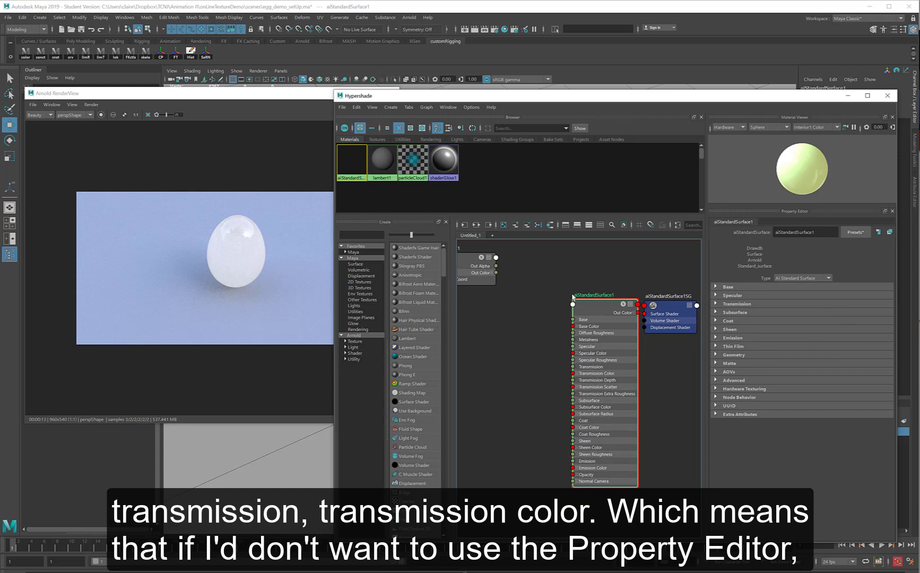
left_click_drag(596, 304, 587, 311)
scroll(556, 333, "up", 2)
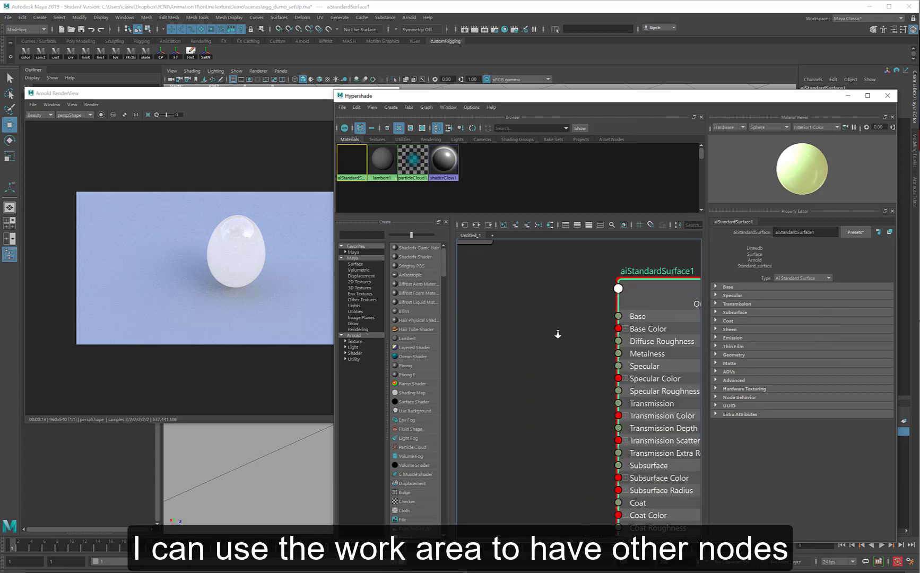
scroll(515, 329, "down", 3)
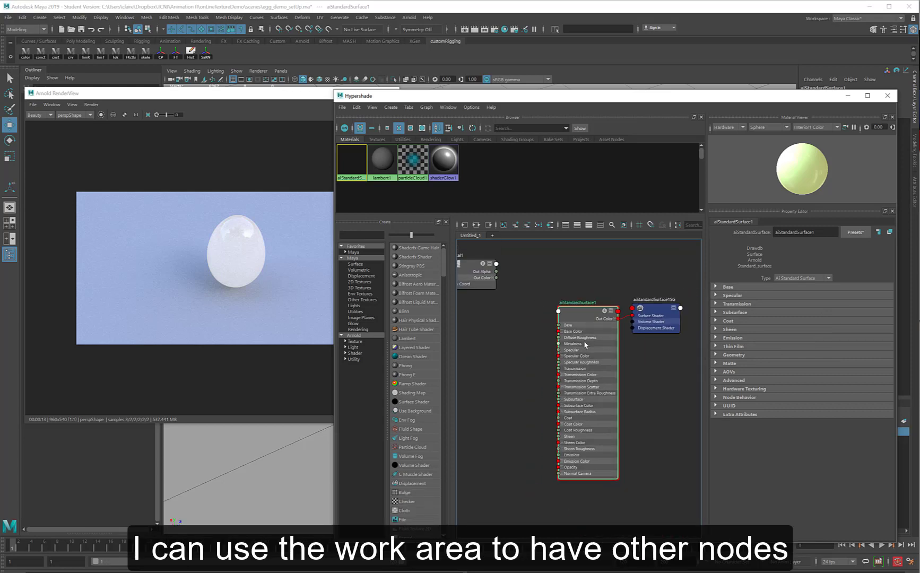
scroll(585, 345, "up", 5)
scroll(520, 316, "down", 2)
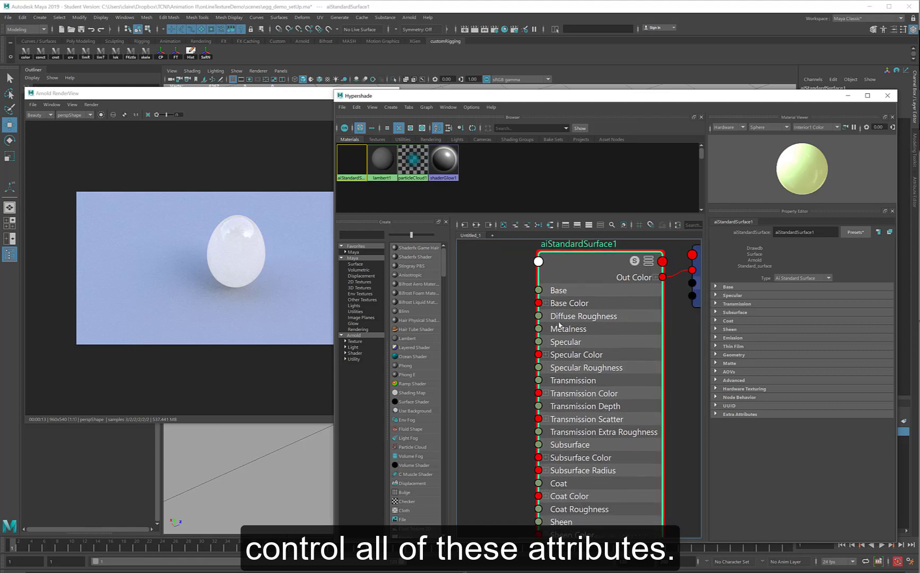